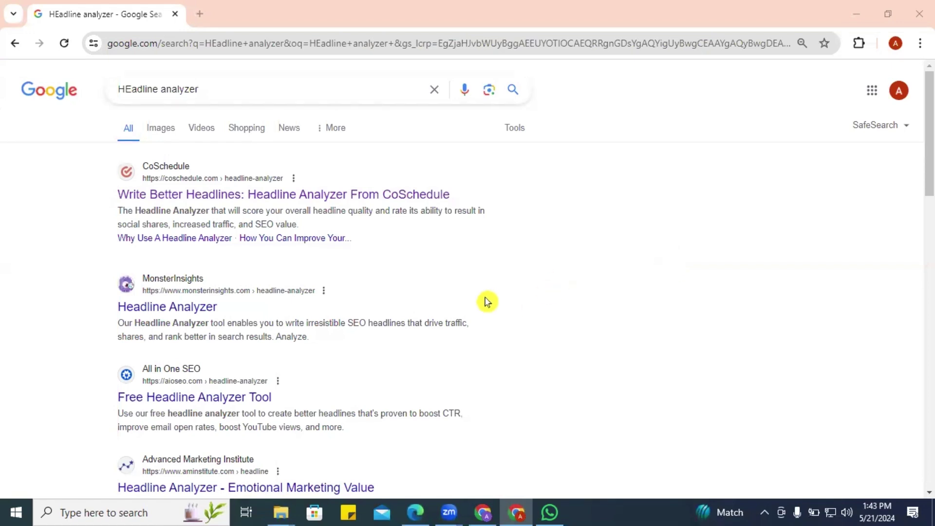
Open CoSchedule's Headline Analyzer page from the search results
{"action": "scroll", "coordinate": [485, 306], "scroll_direction": "down", "scroll_amount": 3}
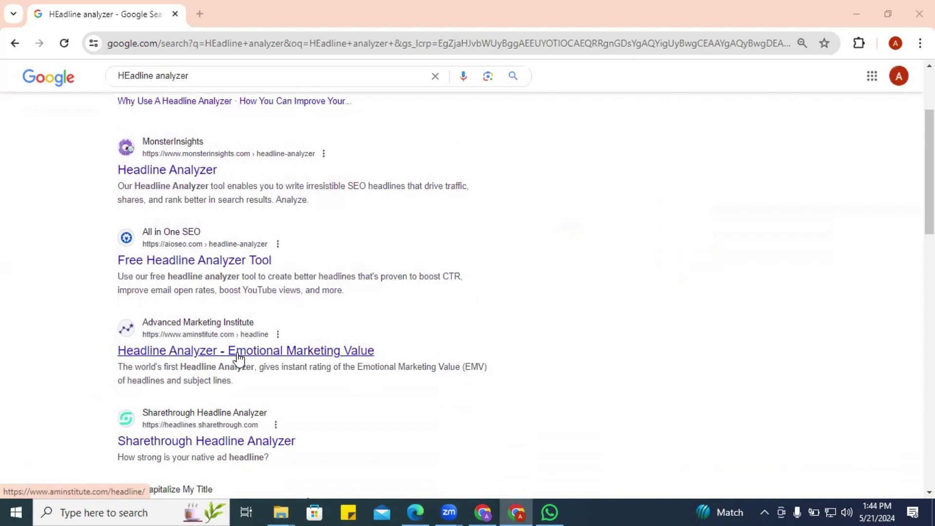
{"action": "scroll", "coordinate": [239, 359], "scroll_direction": "up", "scroll_amount": 3}
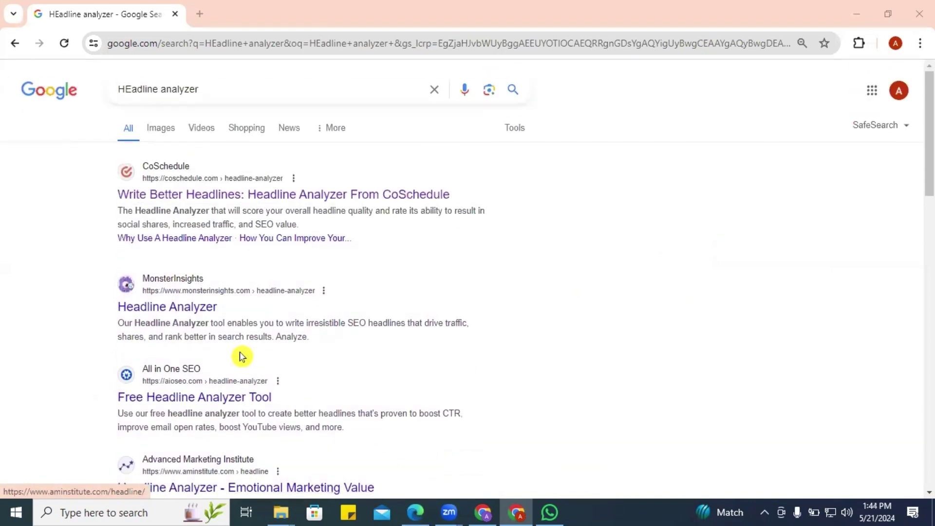
{"action": "left_click", "coordinate": [193, 200]}
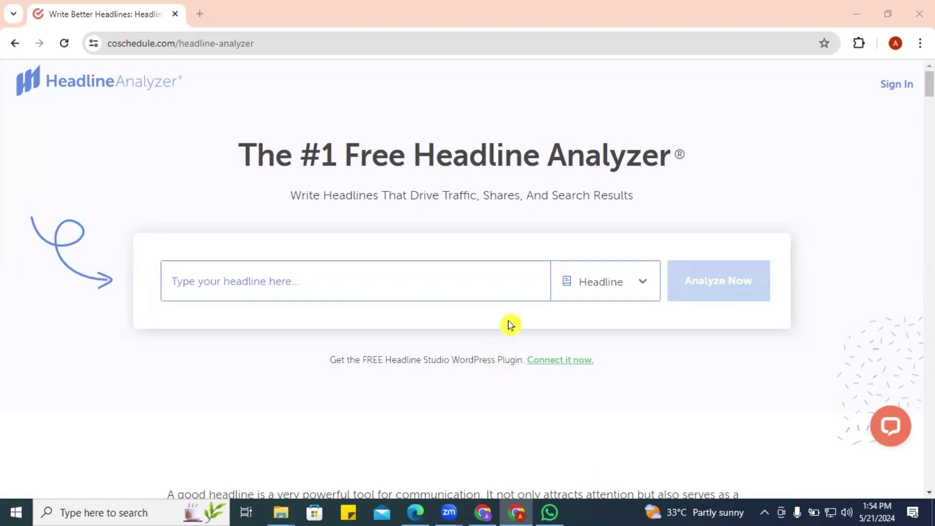
Sign in to the Headline Analyzer account and dismiss the free WordPress plugin offer
{"action": "left_click", "coordinate": [897, 85]}
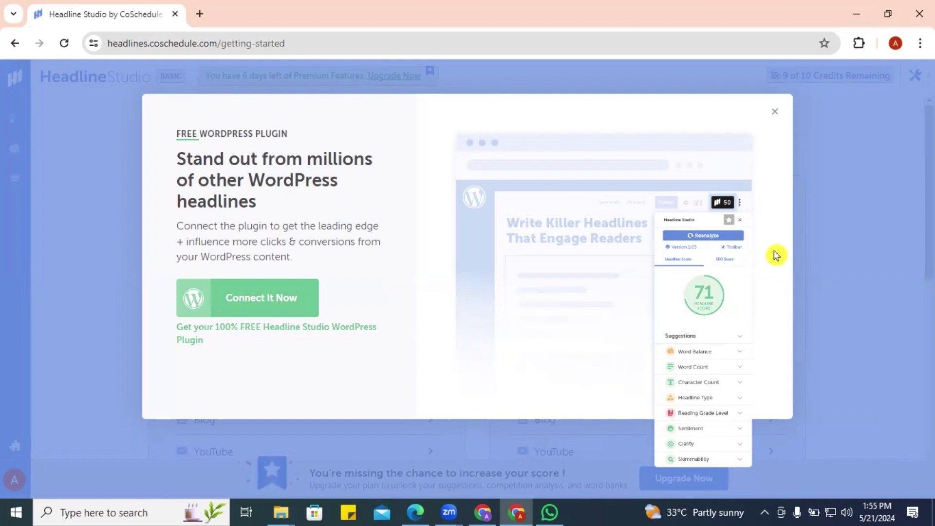
{"action": "left_click", "coordinate": [775, 113]}
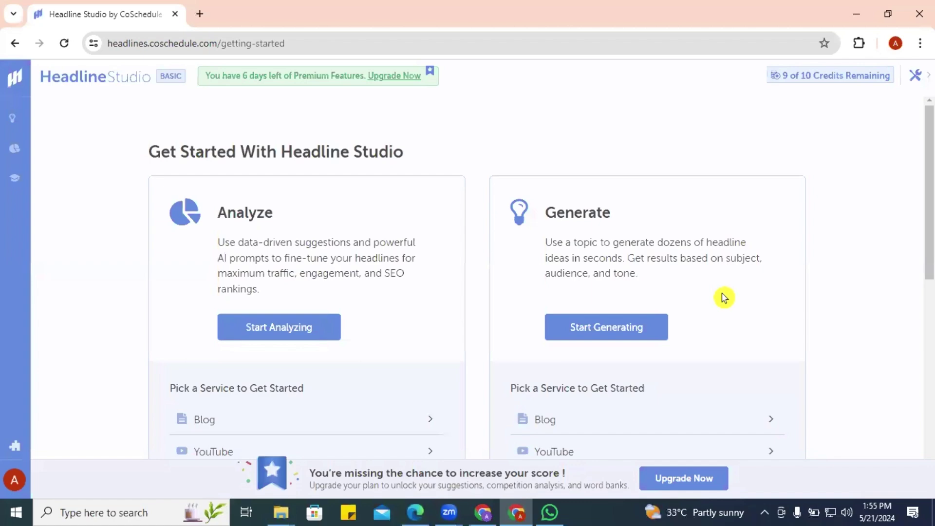
Look through the Analyze and Generate options and the services offered under each on the getting-started page
{"action": "scroll", "coordinate": [723, 297], "scroll_direction": "down", "scroll_amount": 1}
{"action": "scroll", "coordinate": [723, 298], "scroll_direction": "up", "scroll_amount": 1}
{"action": "scroll", "coordinate": [725, 299], "scroll_direction": "down", "scroll_amount": 7}
{"action": "scroll", "coordinate": [726, 299], "scroll_direction": "up", "scroll_amount": 5}
{"action": "scroll", "coordinate": [726, 300], "scroll_direction": "up", "scroll_amount": 2}
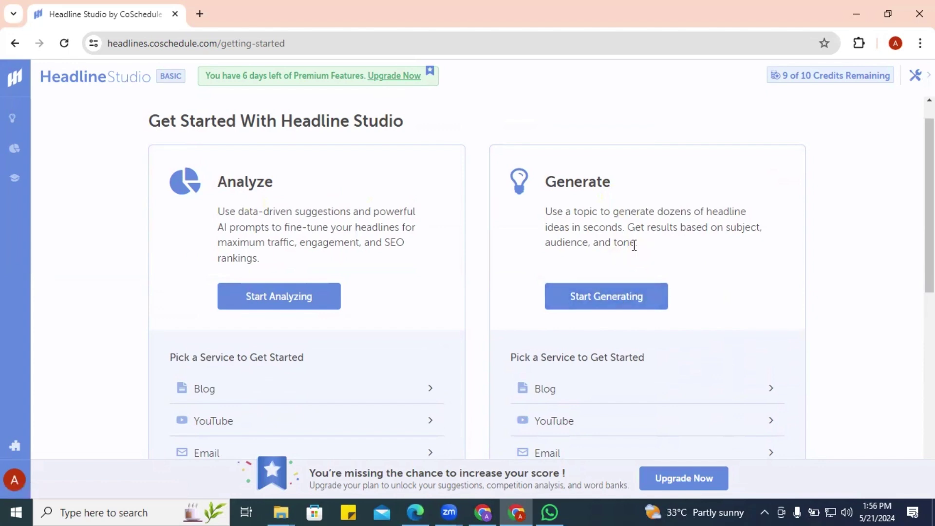
{"action": "scroll", "coordinate": [634, 244], "scroll_direction": "down", "scroll_amount": 1}
{"action": "scroll", "coordinate": [329, 200], "scroll_direction": "down", "scroll_amount": 1}
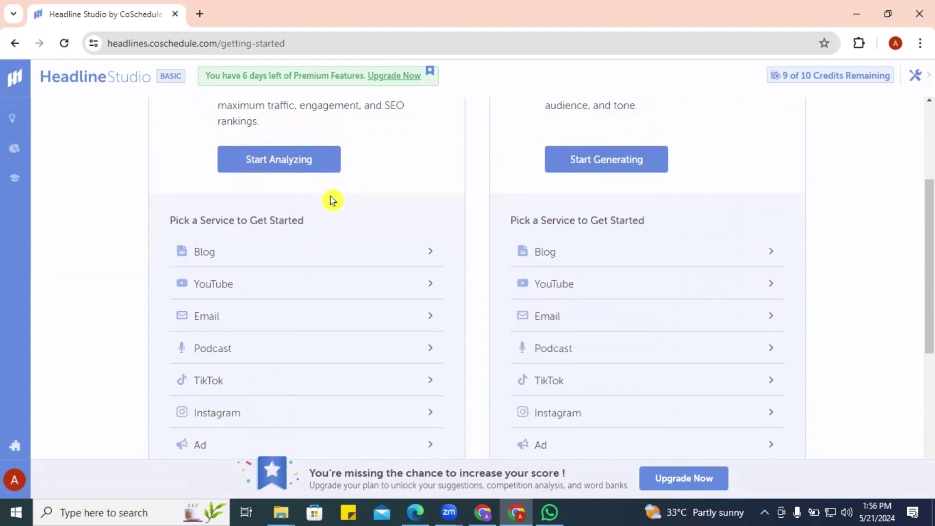
{"action": "scroll", "coordinate": [335, 200], "scroll_direction": "down", "scroll_amount": 1}
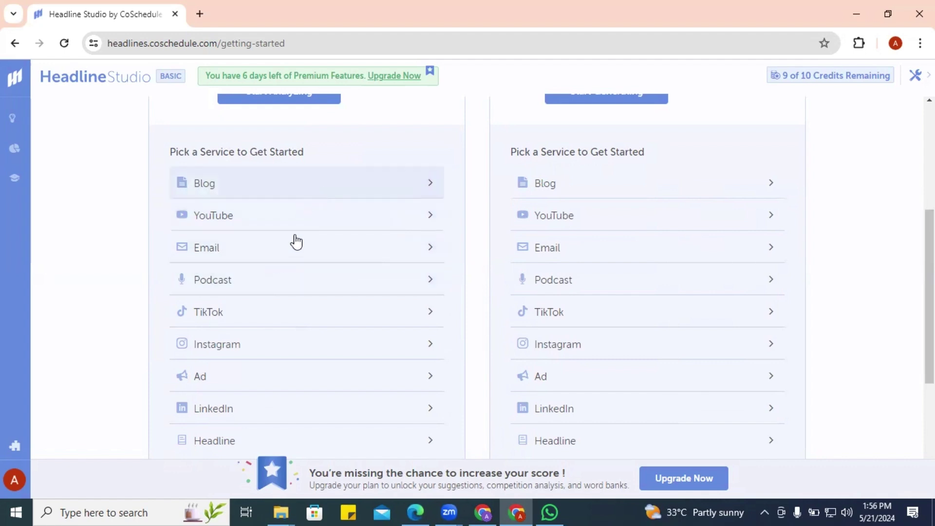
{"action": "scroll", "coordinate": [294, 271], "scroll_direction": "down", "scroll_amount": 2}
{"action": "scroll", "coordinate": [303, 271], "scroll_direction": "up", "scroll_amount": 5}
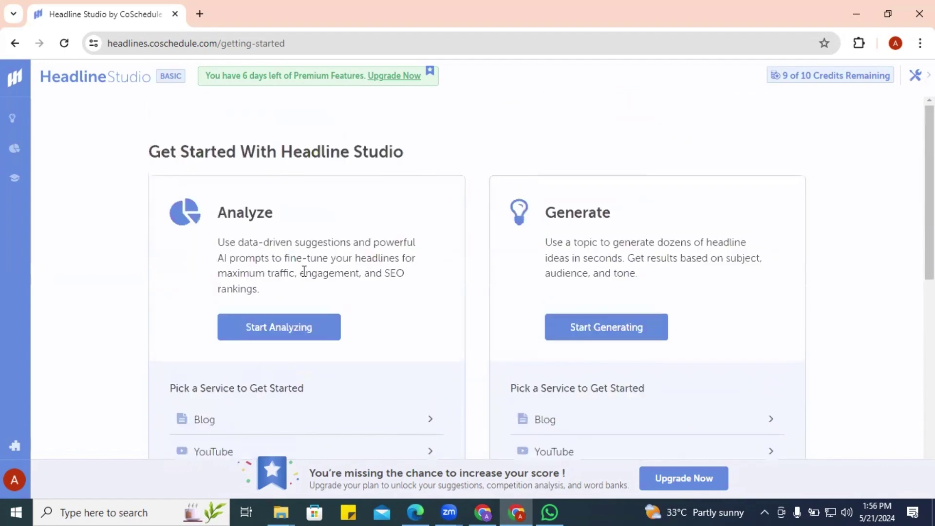
Start a new analysis and analyze the headline "How to Boost Your Immune System Naturally" with Blog as the content type
{"action": "left_click", "coordinate": [285, 328]}
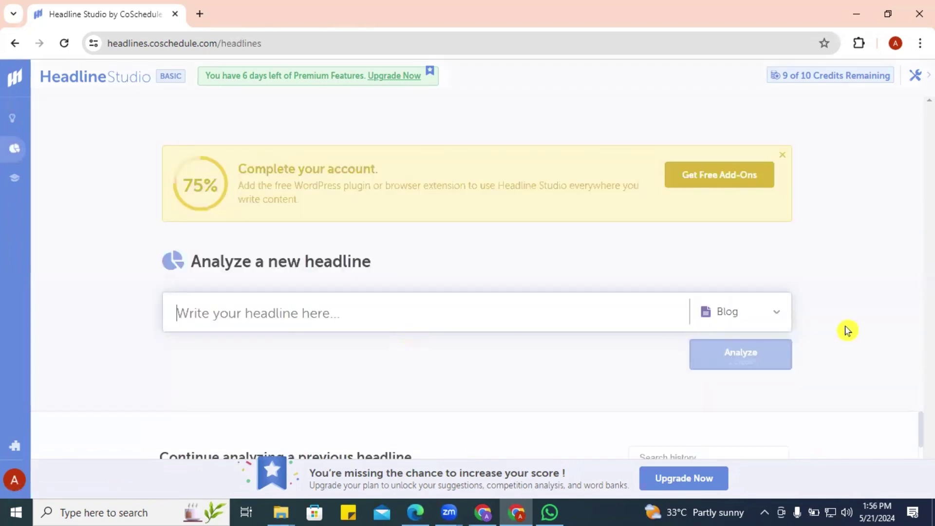
{"action": "left_click", "coordinate": [774, 316]}
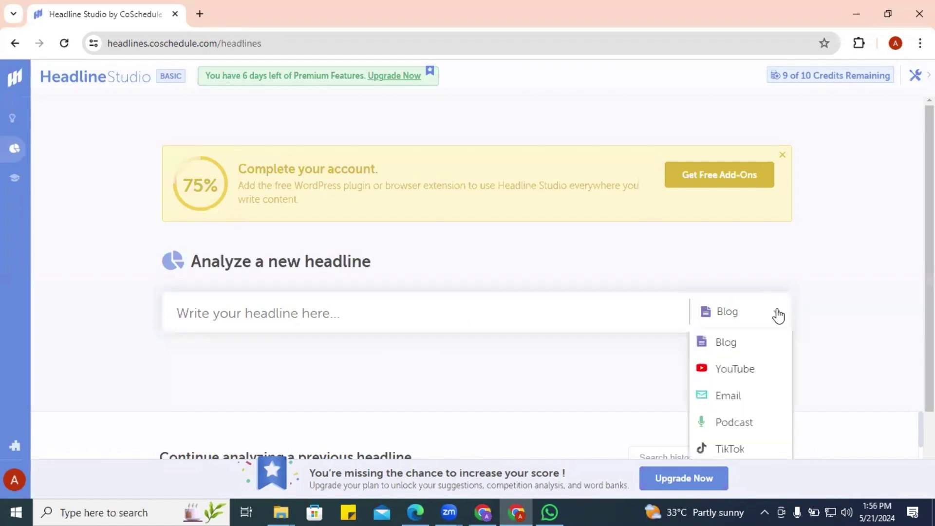
{"action": "scroll", "coordinate": [779, 315], "scroll_direction": "down", "scroll_amount": 2}
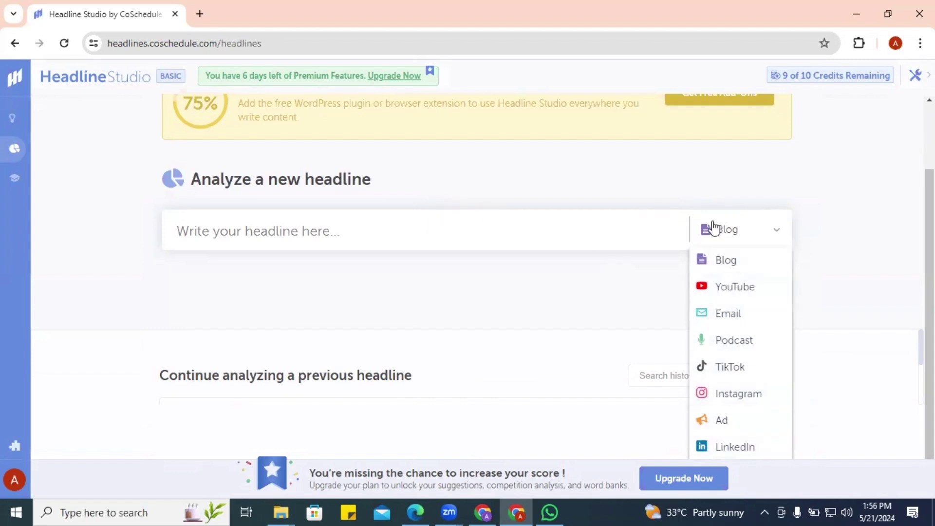
{"action": "left_click", "coordinate": [371, 227]}
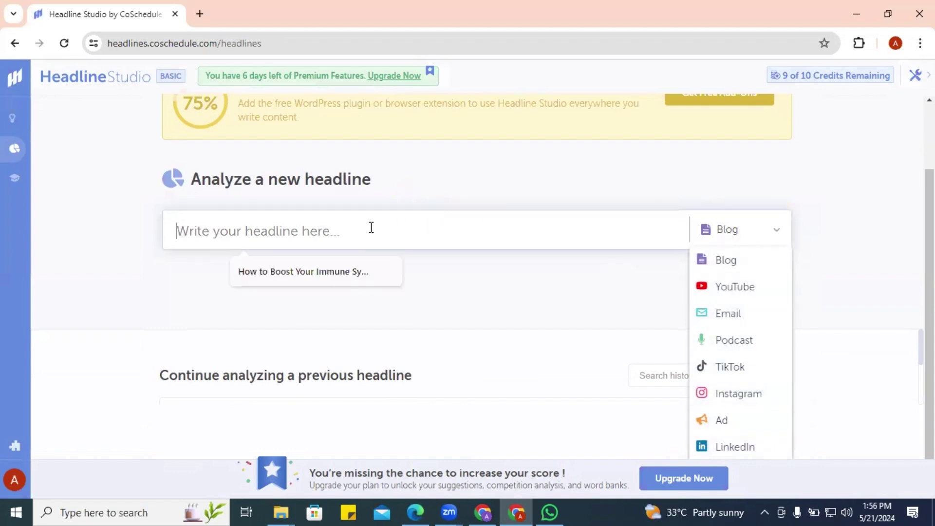
{"action": "left_click", "coordinate": [341, 281]}
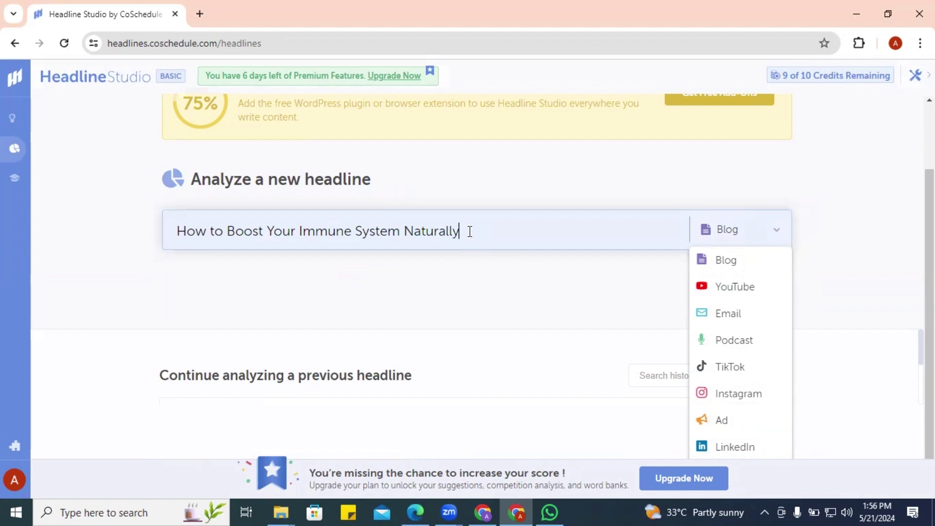
{"action": "key", "text": "ctrl+a"}
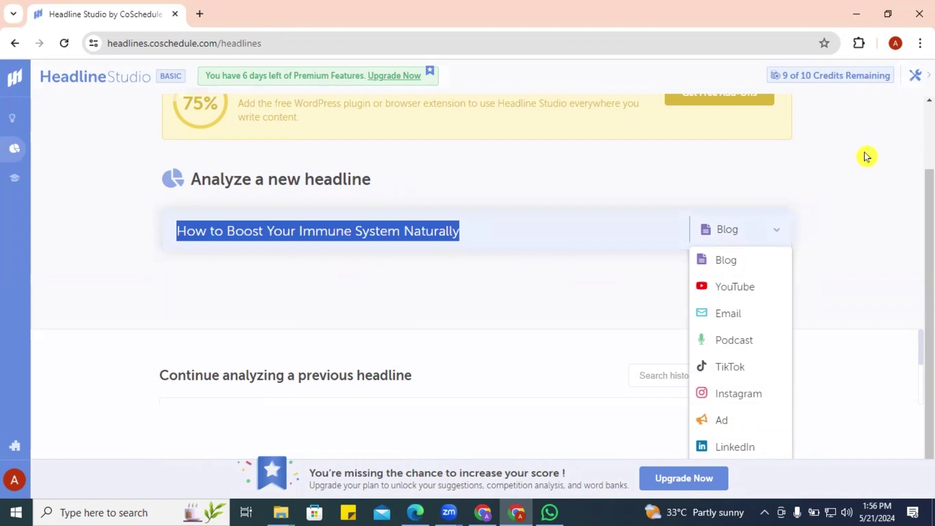
{"action": "left_click", "coordinate": [736, 258]}
{"action": "left_click", "coordinate": [740, 358]}
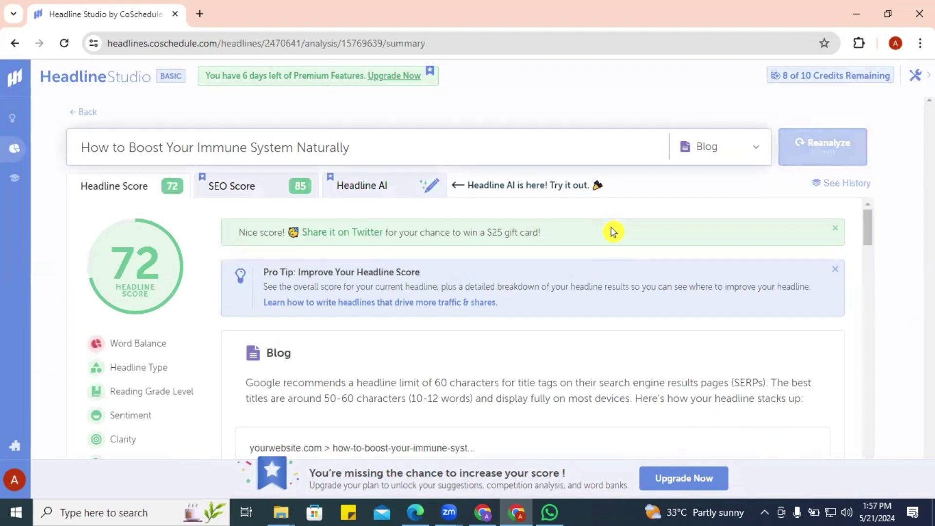
Review the headline score report, including the search preview, word and character counts, and the Headline Type section
{"action": "scroll", "coordinate": [612, 232], "scroll_direction": "down", "scroll_amount": 1}
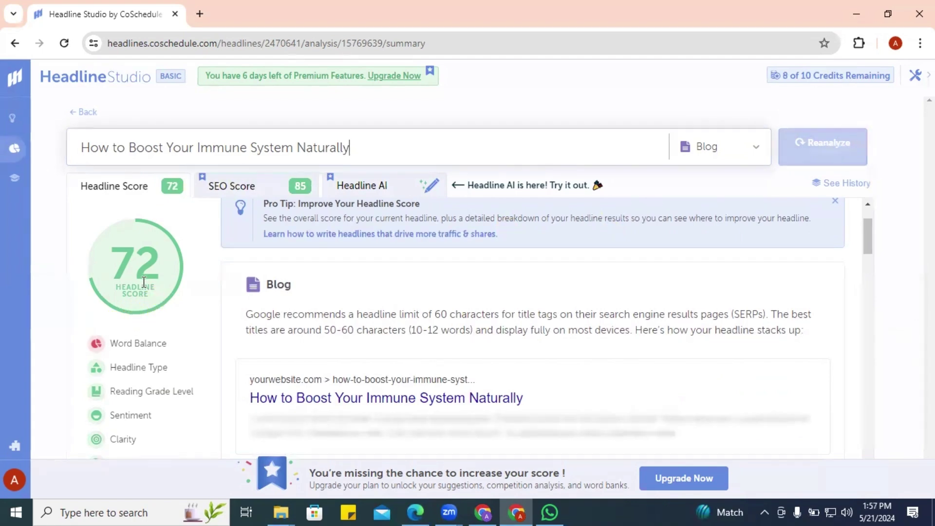
{"action": "scroll", "coordinate": [167, 341], "scroll_direction": "down", "scroll_amount": 2}
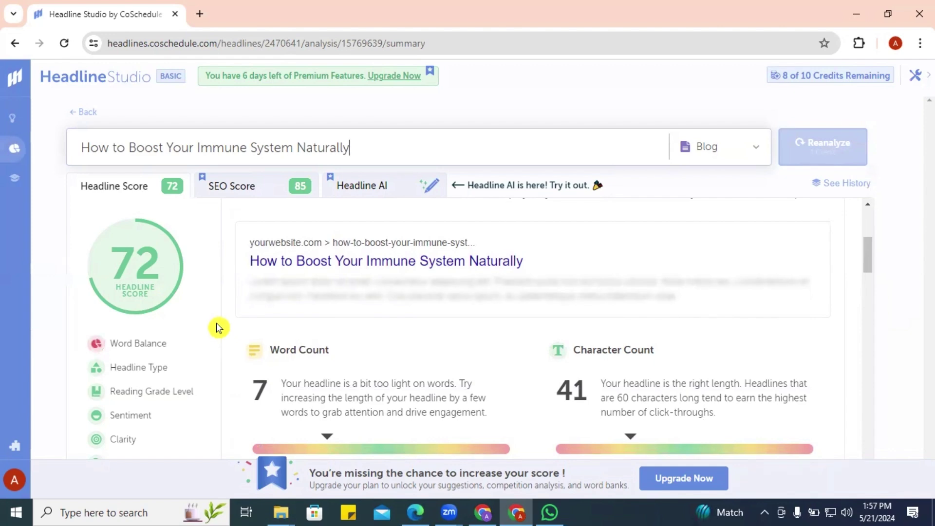
{"action": "scroll", "coordinate": [217, 327], "scroll_direction": "up", "scroll_amount": 3}
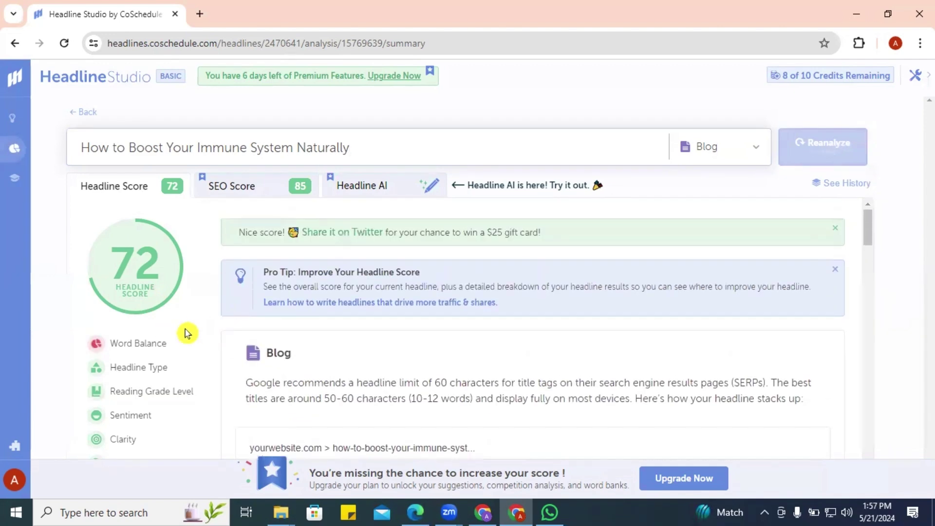
{"action": "scroll", "coordinate": [462, 309], "scroll_direction": "down", "scroll_amount": 1}
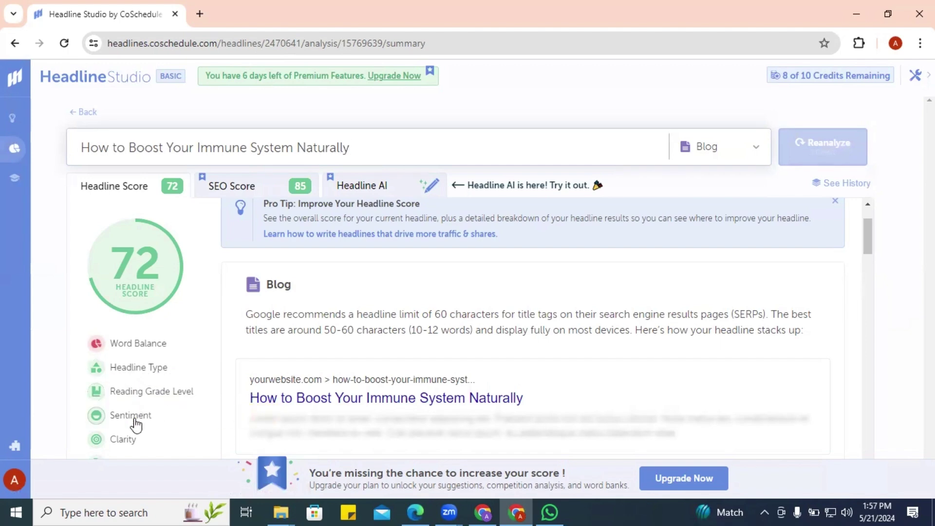
{"action": "scroll", "coordinate": [159, 415], "scroll_direction": "down", "scroll_amount": 2}
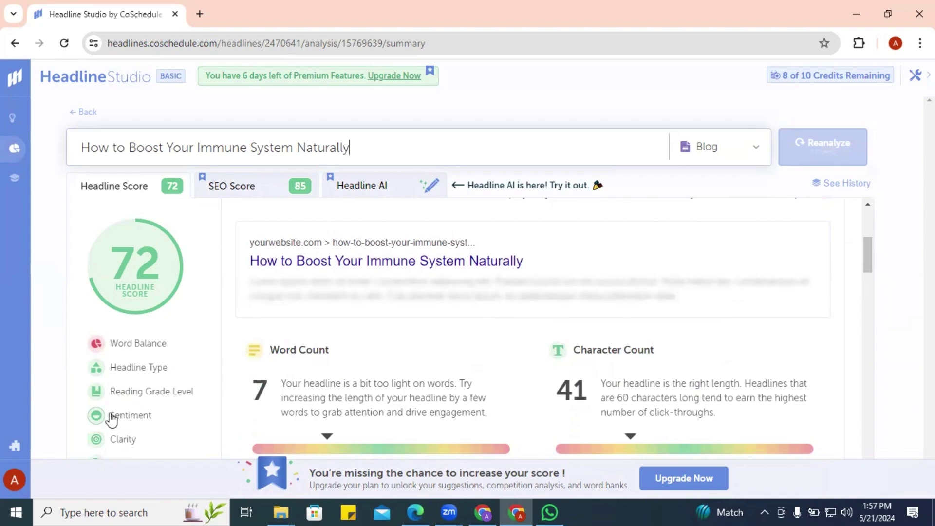
{"action": "left_click", "coordinate": [140, 373]}
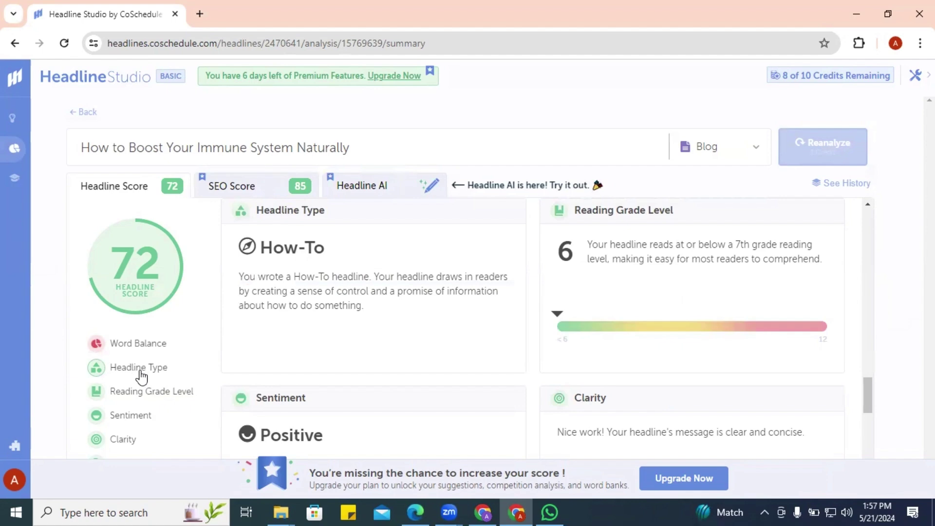
{"action": "scroll", "coordinate": [707, 316], "scroll_direction": "up", "scroll_amount": 5}
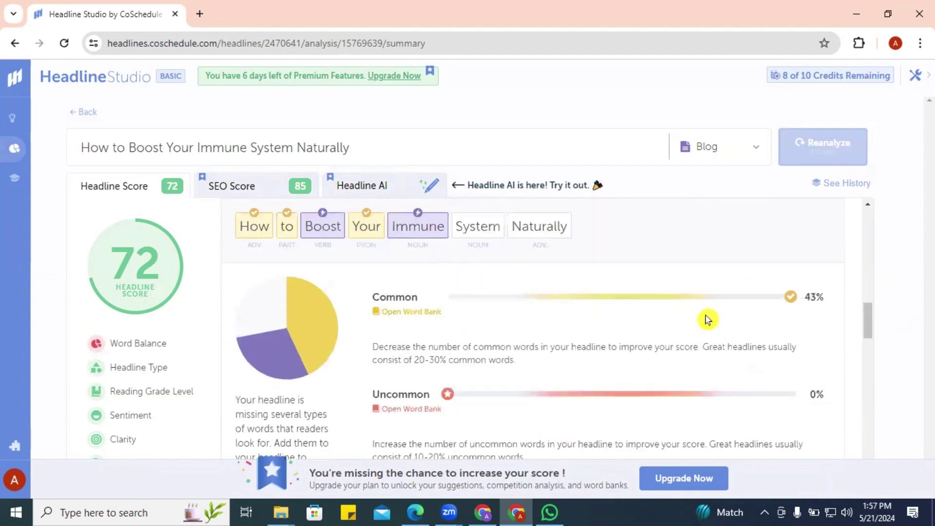
{"action": "scroll", "coordinate": [706, 322], "scroll_direction": "down", "scroll_amount": 5}
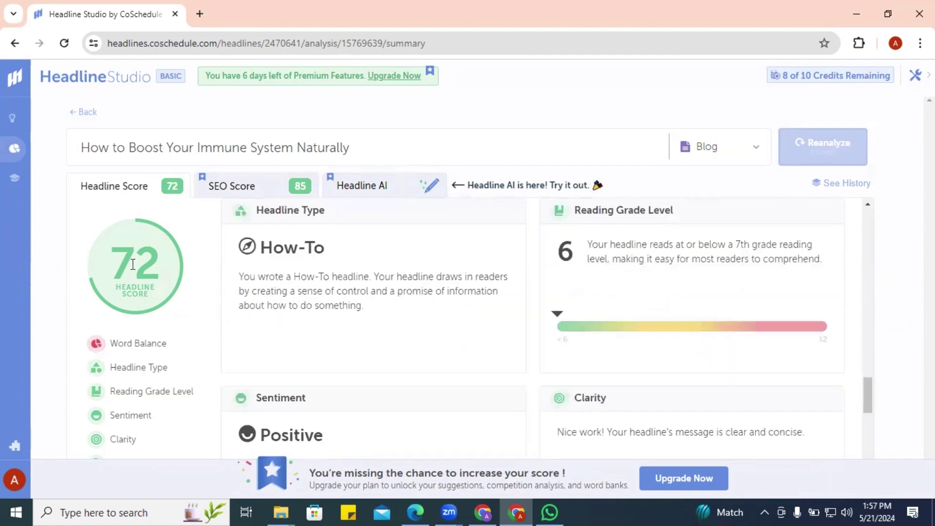
Examine the Word Balance section for the headline's common, uncommon, emotional and power words and the related improvement suggestions
{"action": "left_click", "coordinate": [139, 346]}
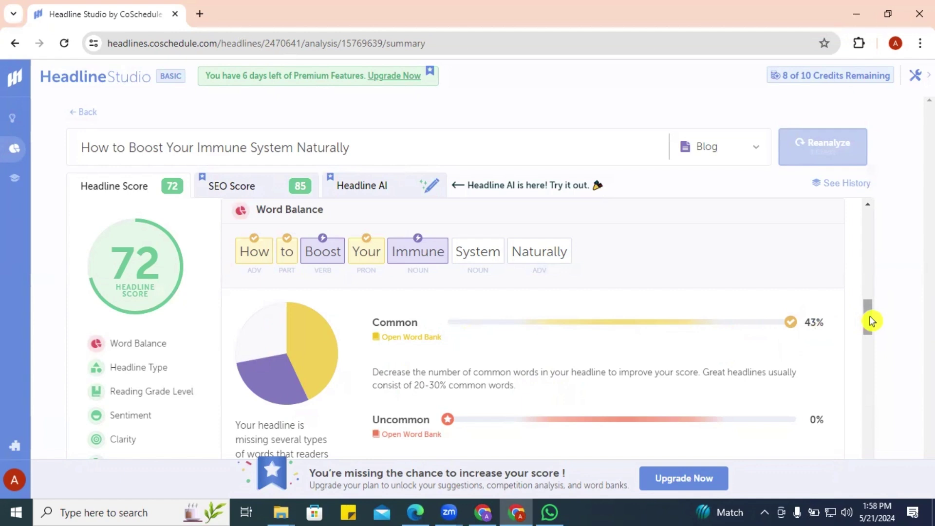
{"action": "left_click_drag", "start_coordinate": [872, 321], "coordinate": [872, 322]}
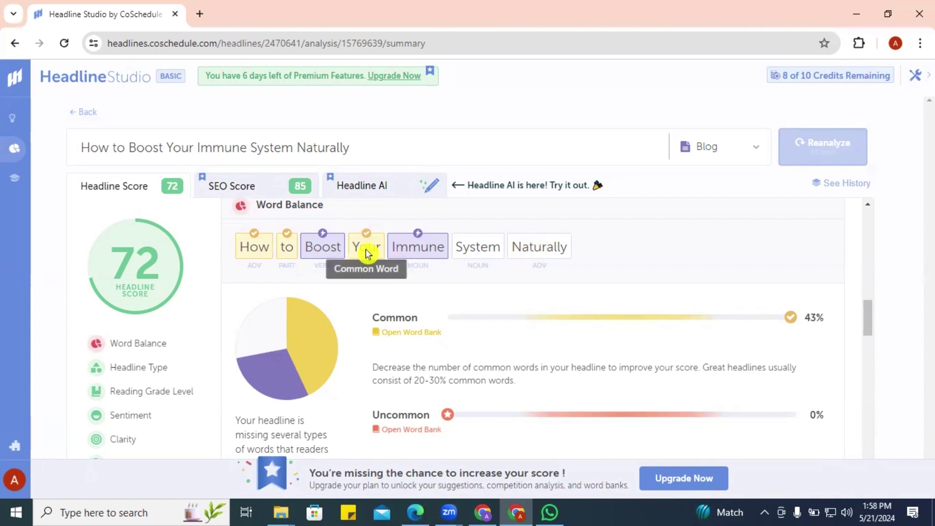
{"action": "scroll", "coordinate": [574, 387], "scroll_direction": "down", "scroll_amount": 2}
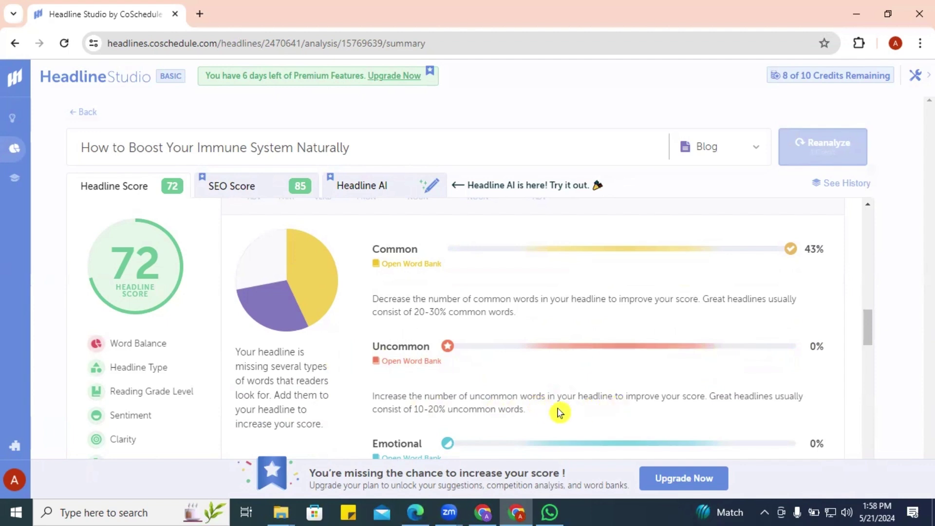
{"action": "scroll", "coordinate": [560, 413], "scroll_direction": "down", "scroll_amount": 3}
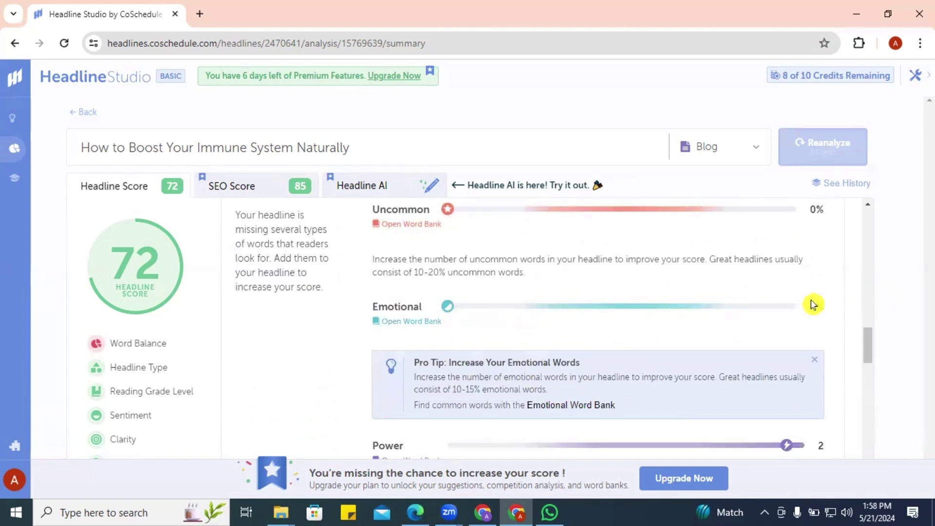
{"action": "scroll", "coordinate": [736, 320], "scroll_direction": "down", "scroll_amount": 2}
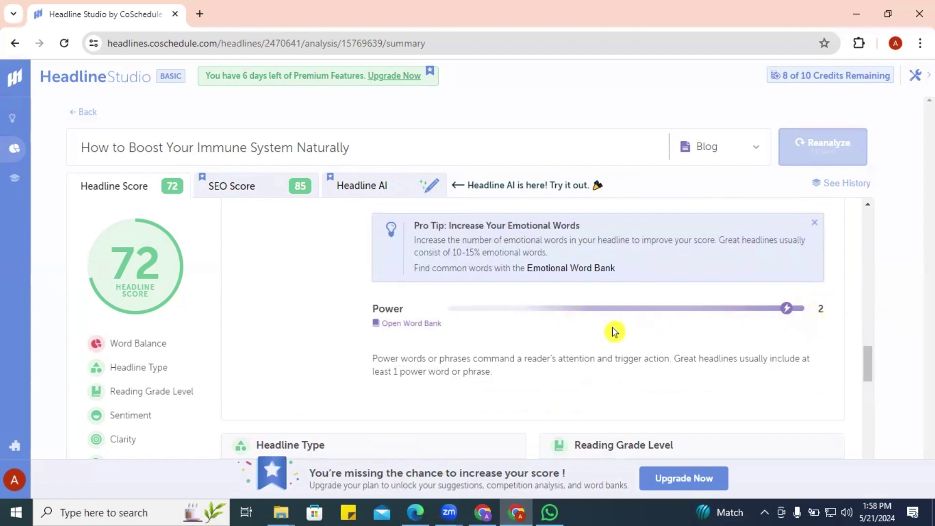
{"action": "scroll", "coordinate": [613, 330], "scroll_direction": "up", "scroll_amount": 1}
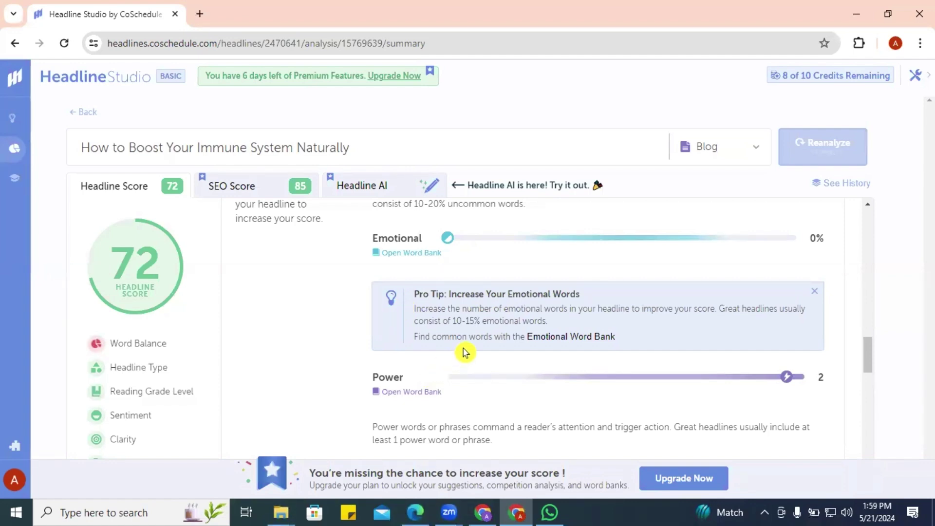
{"action": "scroll", "coordinate": [465, 348], "scroll_direction": "up", "scroll_amount": 4}
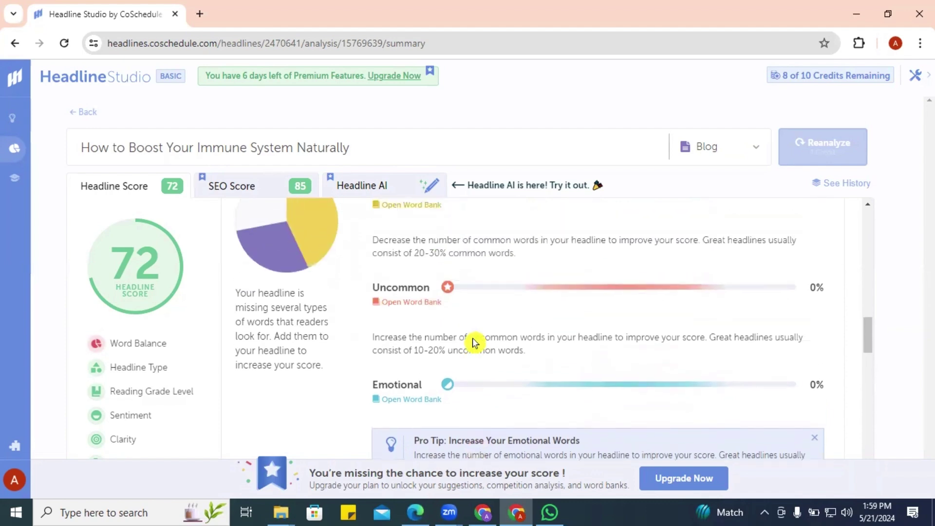
{"action": "scroll", "coordinate": [475, 340], "scroll_direction": "up", "scroll_amount": 4}
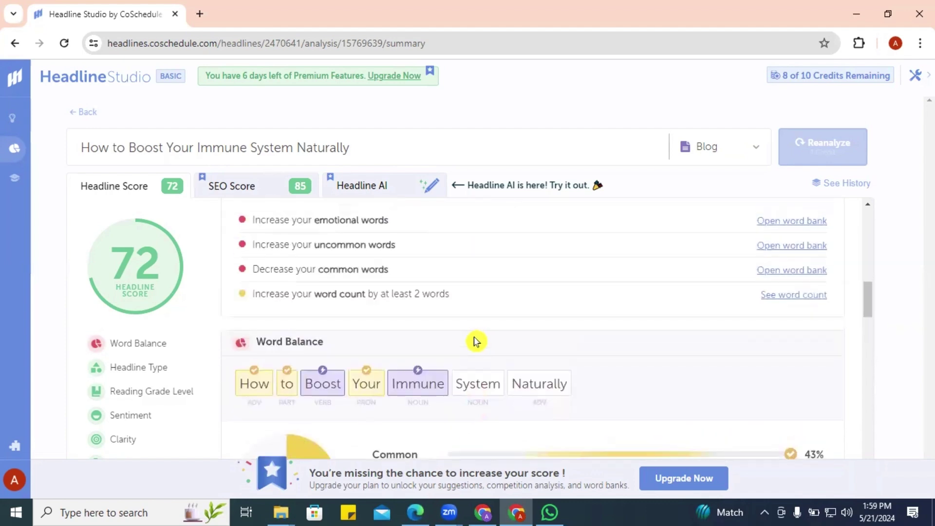
{"action": "scroll", "coordinate": [476, 341], "scroll_direction": "up", "scroll_amount": 1}
{"action": "scroll", "coordinate": [475, 340], "scroll_direction": "down", "scroll_amount": 3}
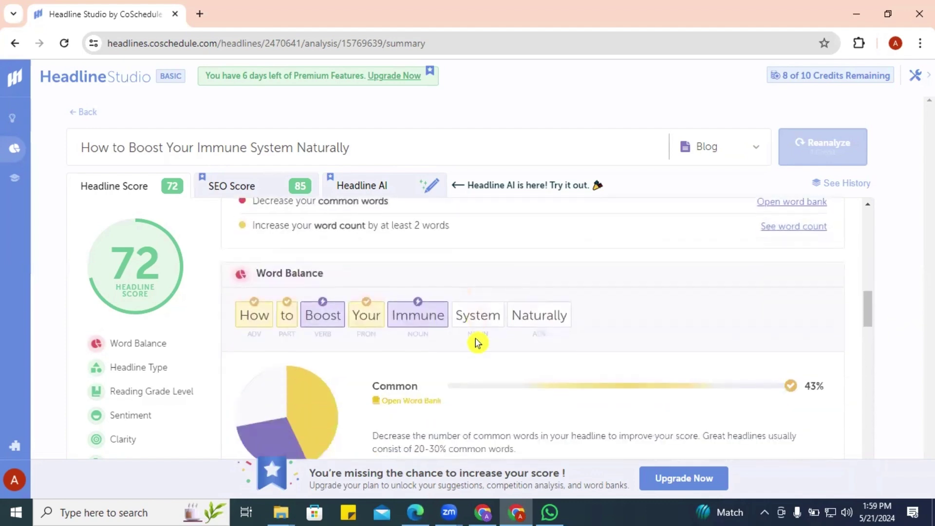
{"action": "scroll", "coordinate": [475, 344], "scroll_direction": "down", "scroll_amount": 1}
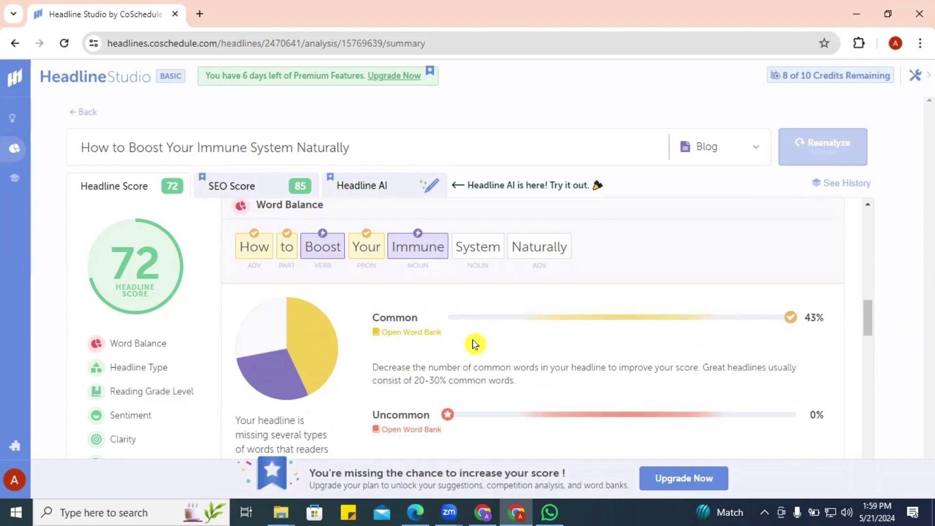
{"action": "scroll", "coordinate": [463, 367], "scroll_direction": "down", "scroll_amount": 1}
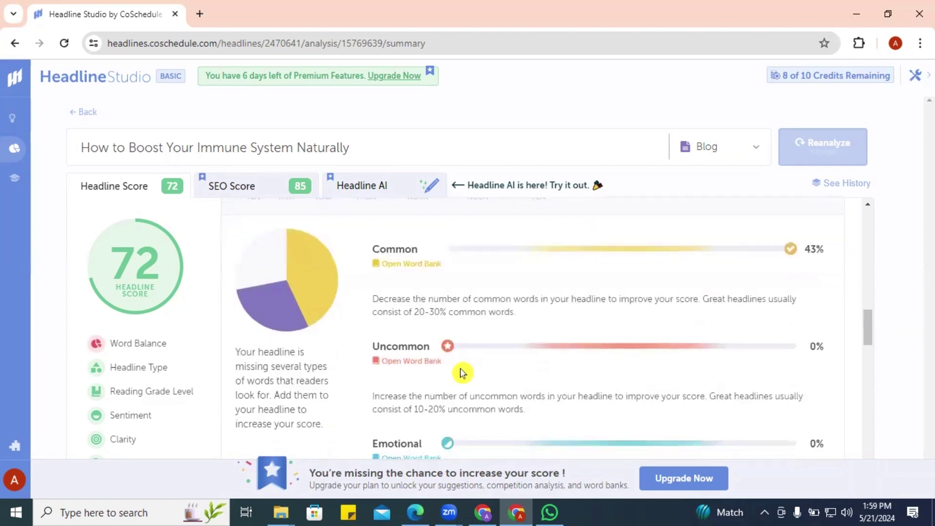
Open the word bank for emotional words from the Word Balance section and examine the positive and negative markers beside its words
{"action": "scroll", "coordinate": [463, 372], "scroll_direction": "down", "scroll_amount": 1}
{"action": "scroll", "coordinate": [463, 373], "scroll_direction": "down", "scroll_amount": 1}
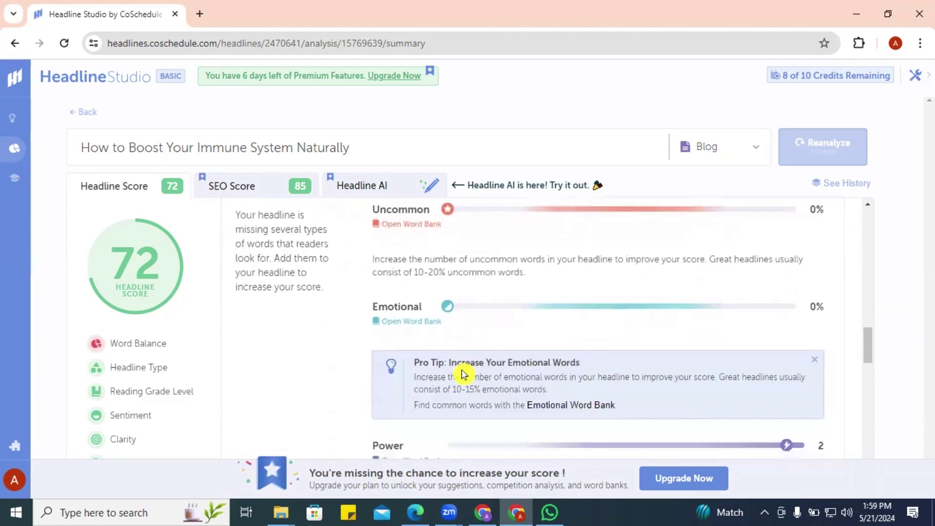
{"action": "left_click", "coordinate": [407, 322]}
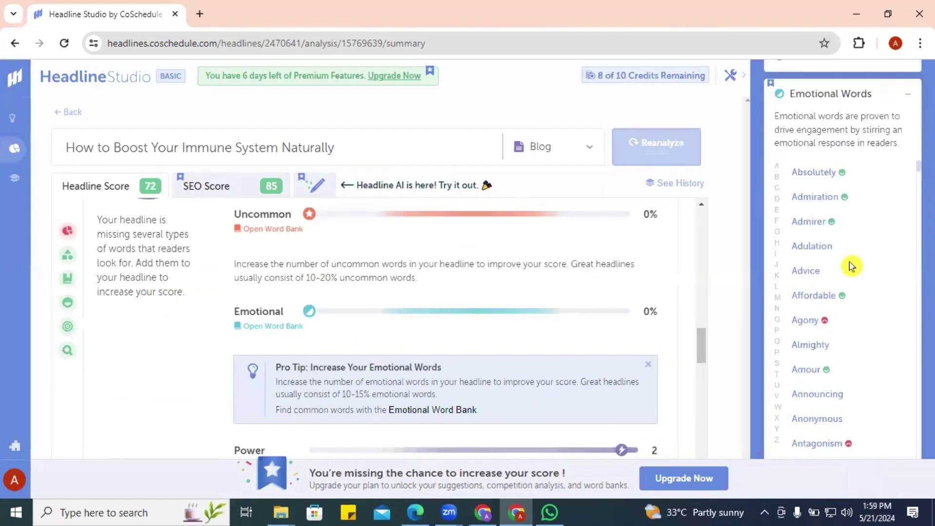
{"action": "scroll", "coordinate": [841, 240], "scroll_direction": "down", "scroll_amount": 1}
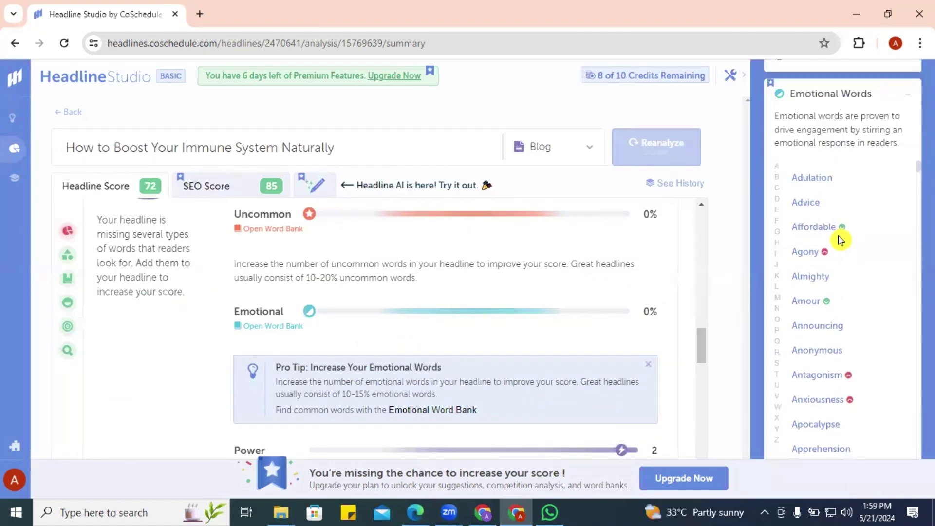
{"action": "scroll", "coordinate": [841, 240], "scroll_direction": "up", "scroll_amount": 1}
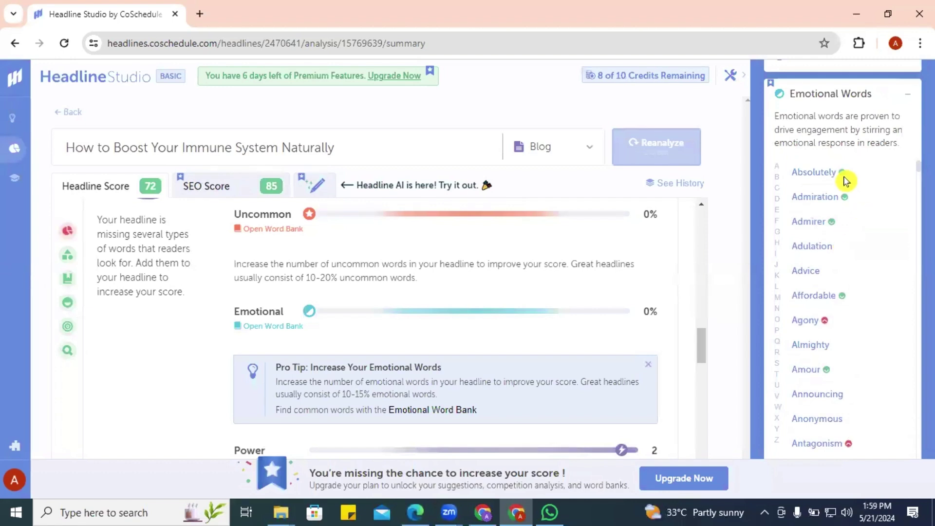
{"action": "mouse_move", "coordinate": [842, 175]}
{"action": "mouse_move", "coordinate": [826, 323]}
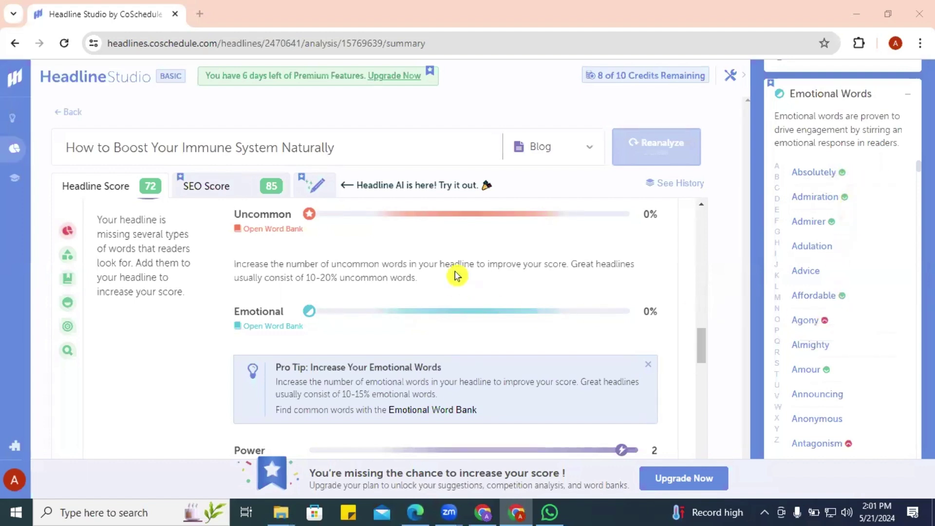
Compare the common, uncommon and emotional word suggestions, and browse the Emotional Words list for a word that suits the headline
{"action": "scroll", "coordinate": [457, 259], "scroll_direction": "up", "scroll_amount": 2}
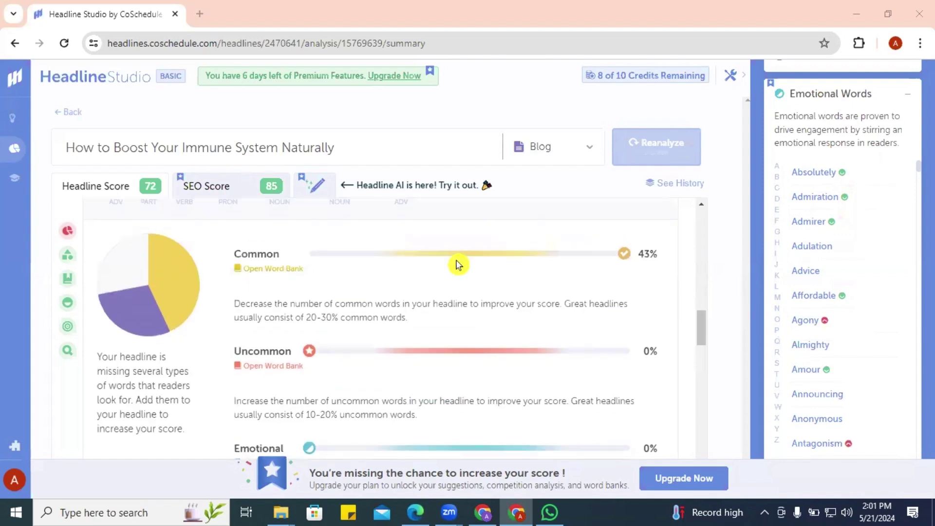
{"action": "scroll", "coordinate": [462, 262], "scroll_direction": "down", "scroll_amount": 1}
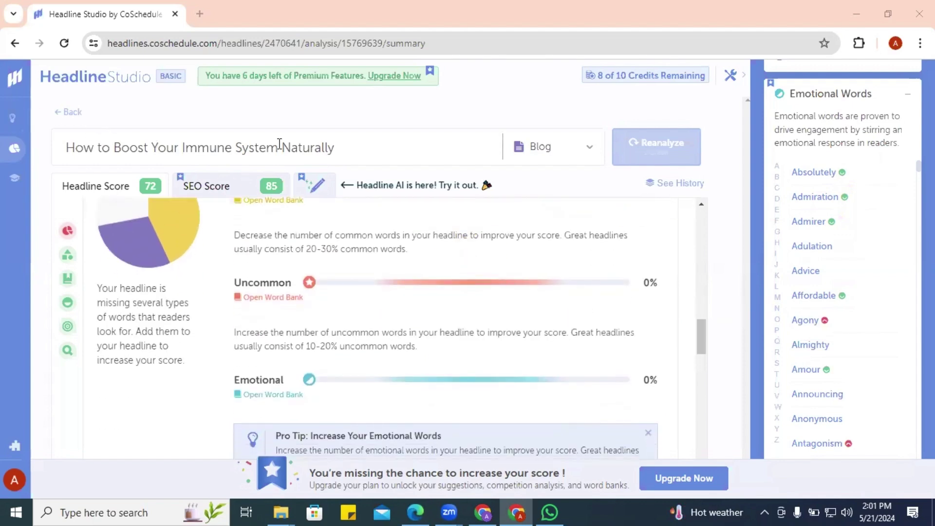
{"action": "scroll", "coordinate": [881, 241], "scroll_direction": "down", "scroll_amount": 1}
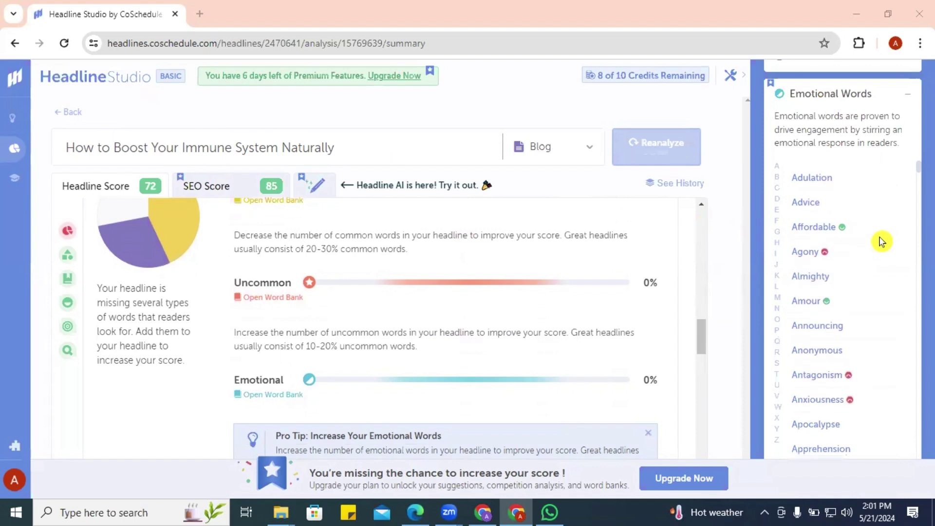
{"action": "scroll", "coordinate": [882, 241], "scroll_direction": "down", "scroll_amount": 1}
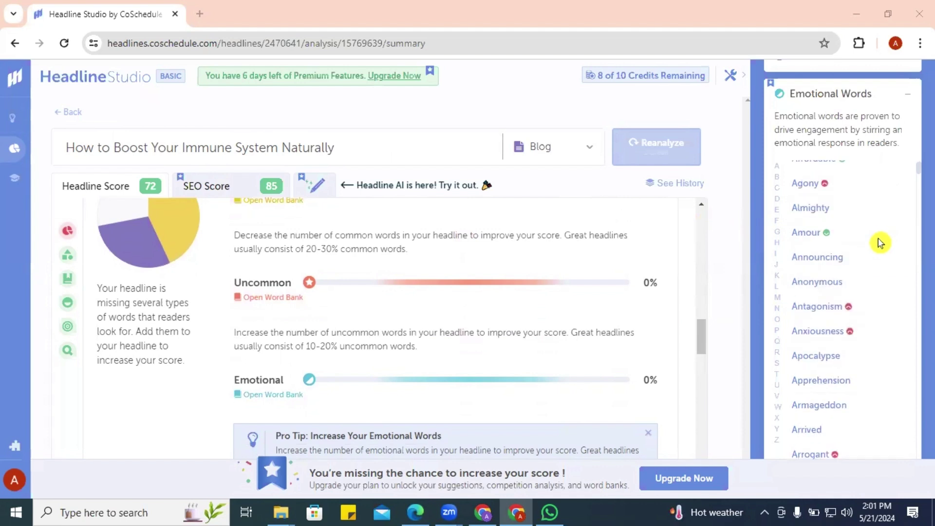
{"action": "scroll", "coordinate": [880, 244], "scroll_direction": "down", "scroll_amount": 3}
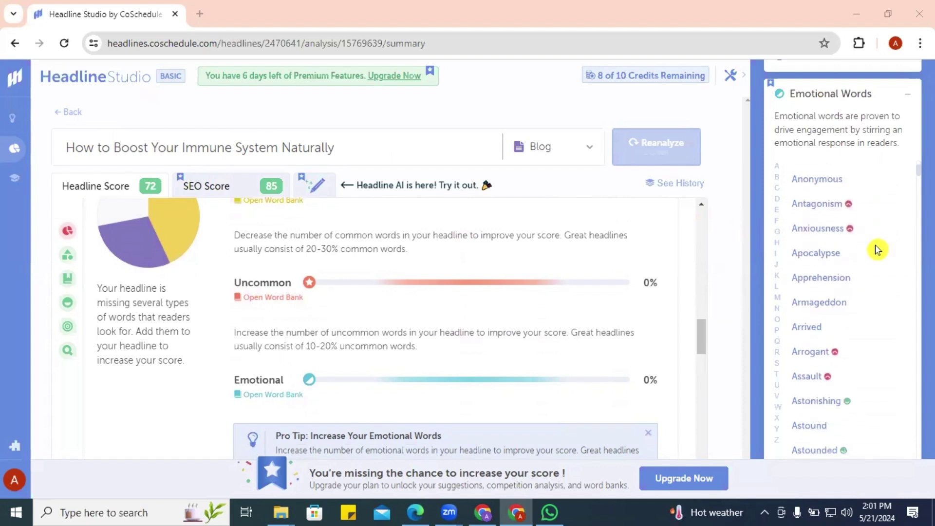
{"action": "scroll", "coordinate": [875, 249], "scroll_direction": "down", "scroll_amount": 3}
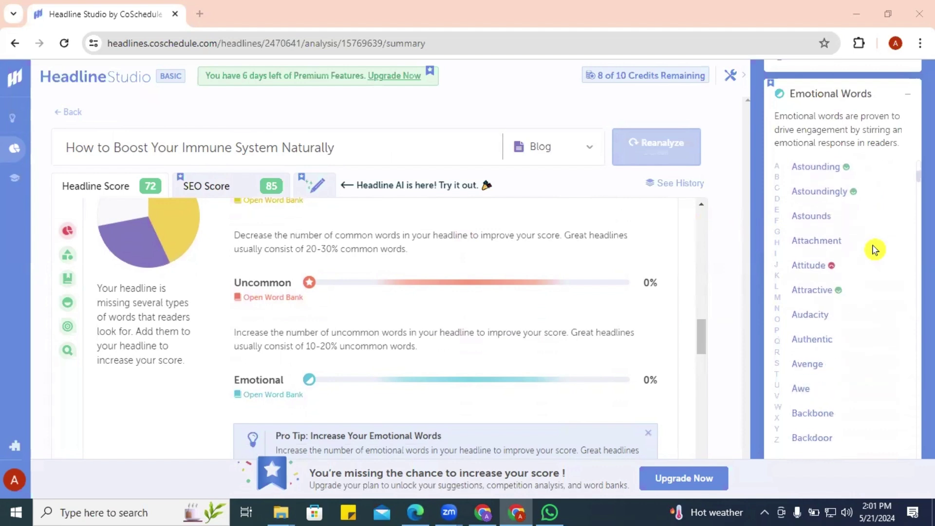
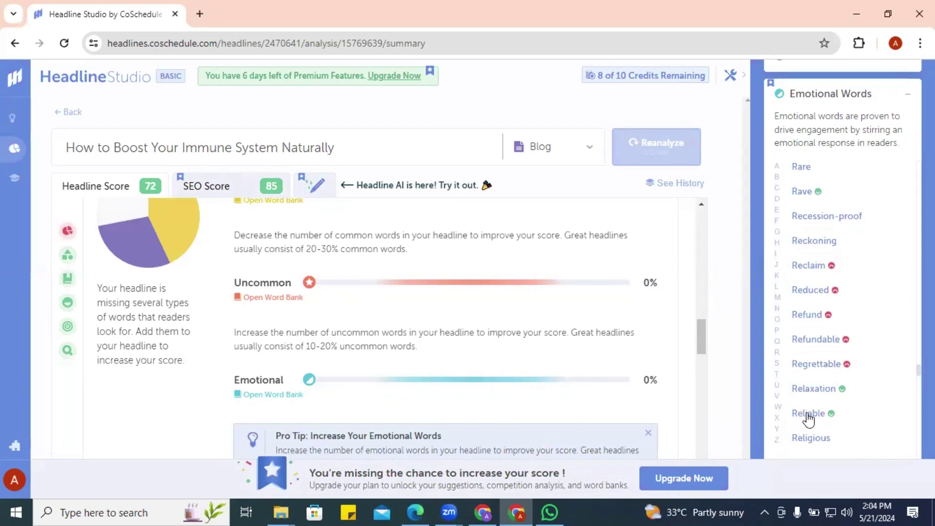
Open the entry for the emotional word "Reliable" and read through its definitions and synonyms
{"action": "left_click", "coordinate": [798, 413]}
{"action": "scroll", "coordinate": [800, 411], "scroll_direction": "down", "scroll_amount": 2}
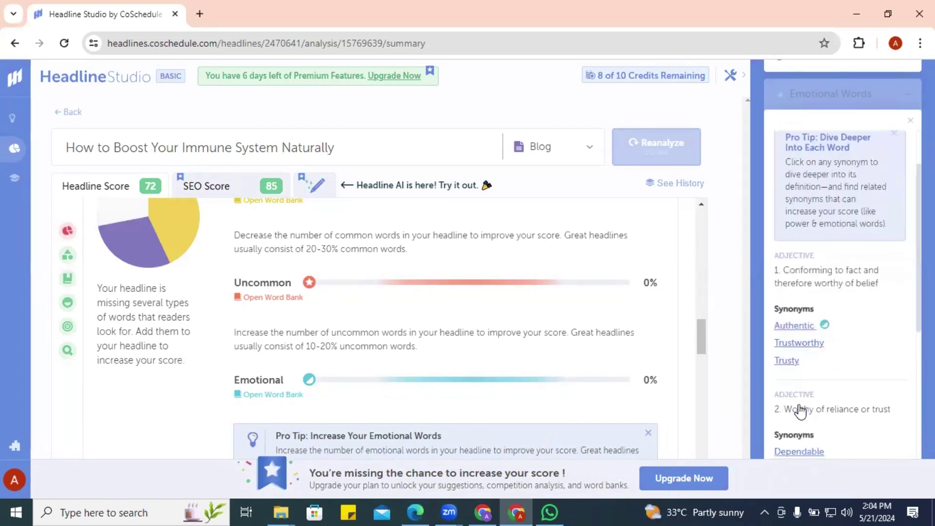
{"action": "scroll", "coordinate": [799, 404], "scroll_direction": "up", "scroll_amount": 2}
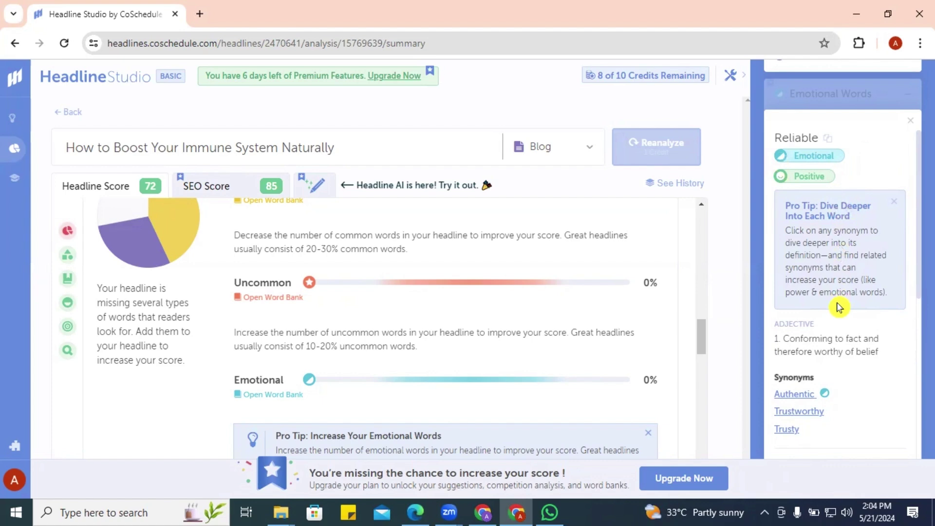
{"action": "scroll", "coordinate": [839, 306], "scroll_direction": "down", "scroll_amount": 1}
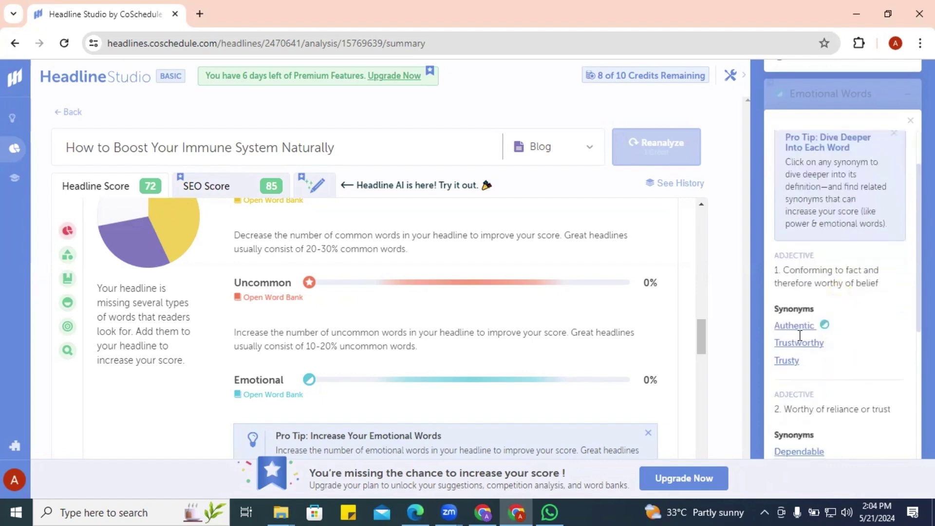
{"action": "scroll", "coordinate": [820, 343], "scroll_direction": "down", "scroll_amount": 1}
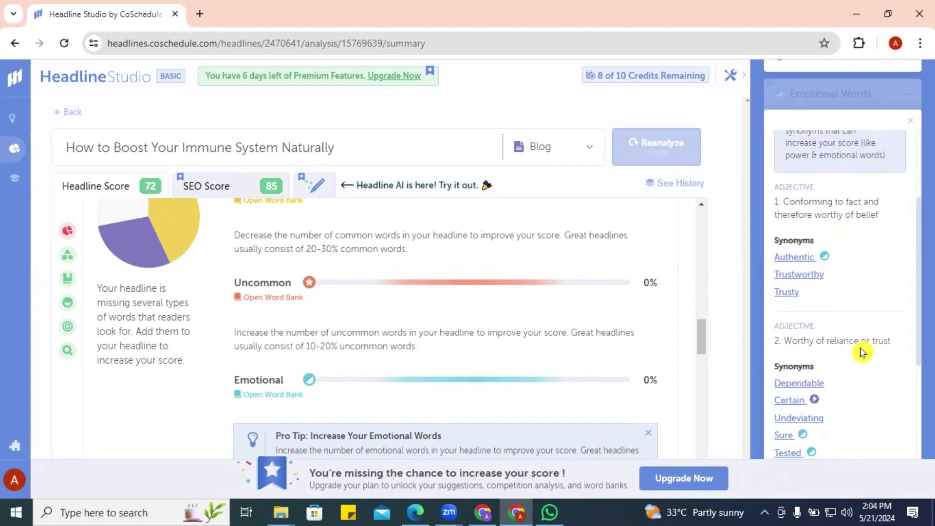
{"action": "scroll", "coordinate": [803, 340], "scroll_direction": "down", "scroll_amount": 3}
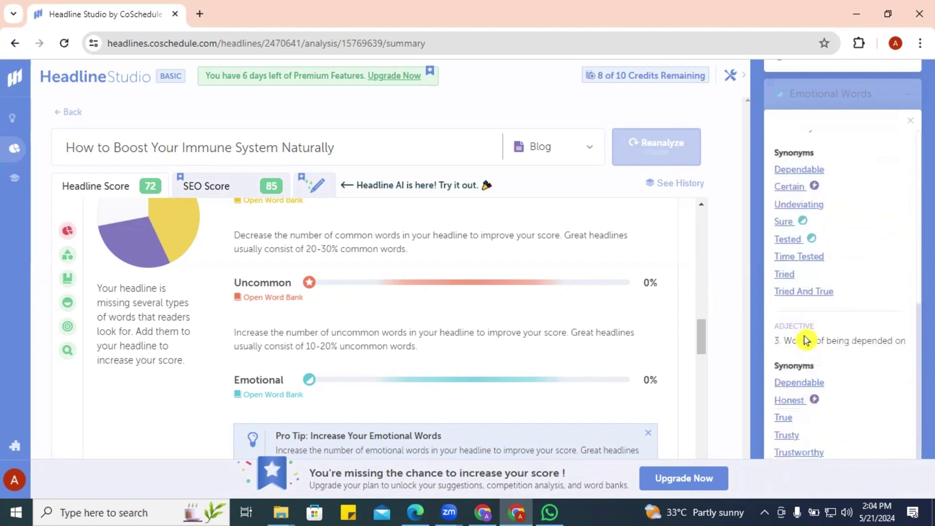
{"action": "scroll", "coordinate": [803, 340], "scroll_direction": "up", "scroll_amount": 4}
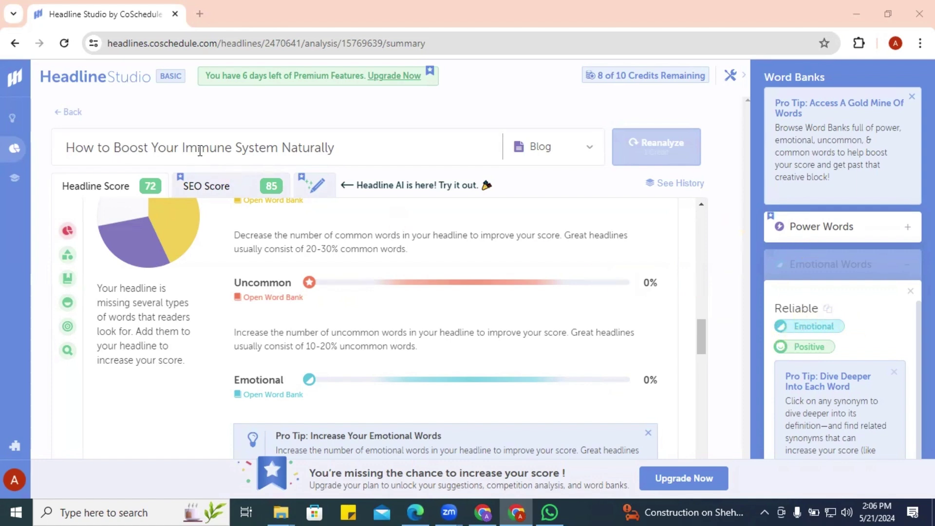
Extend the end of the headline with "with our reliable Booster"
{"action": "left_click", "coordinate": [337, 149]}
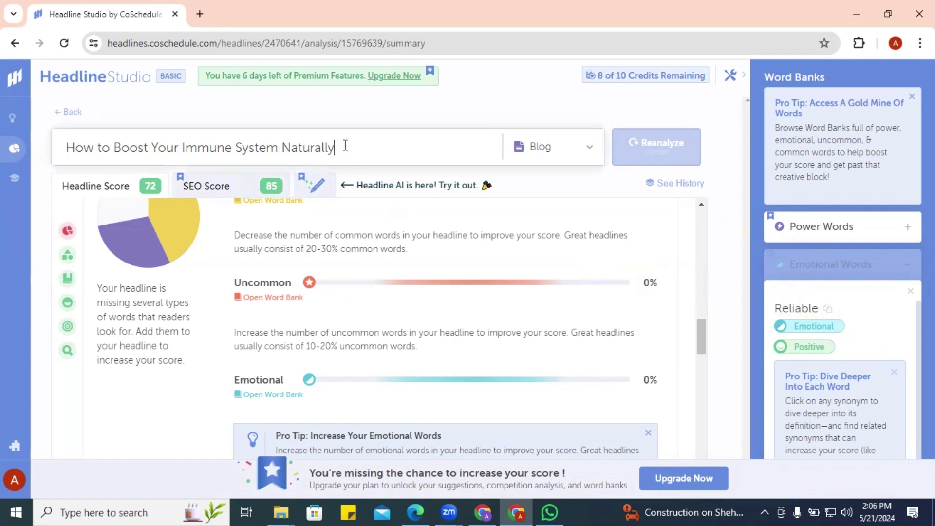
{"action": "type", "text": "wi"}
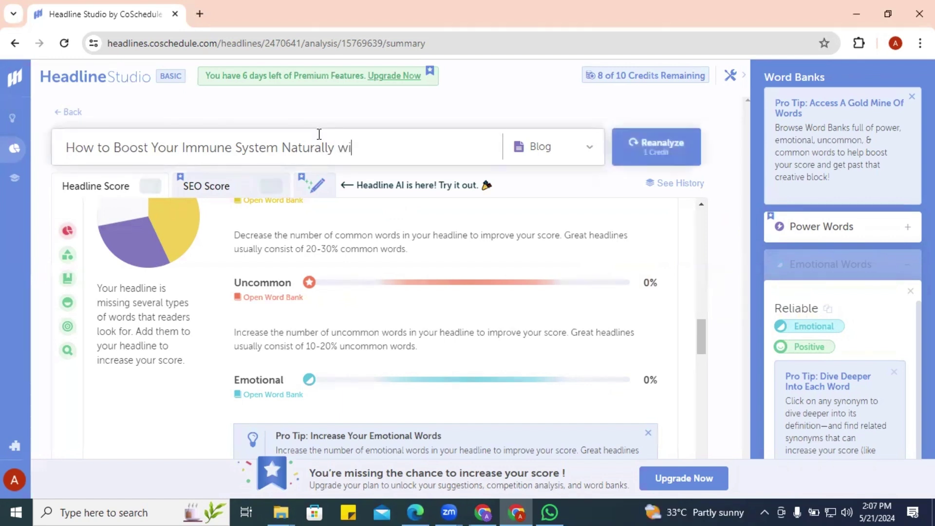
{"action": "type", "text": "th or"}
{"action": "key", "text": "BackSpace"}
{"action": "type", "text": "ur reliable"}
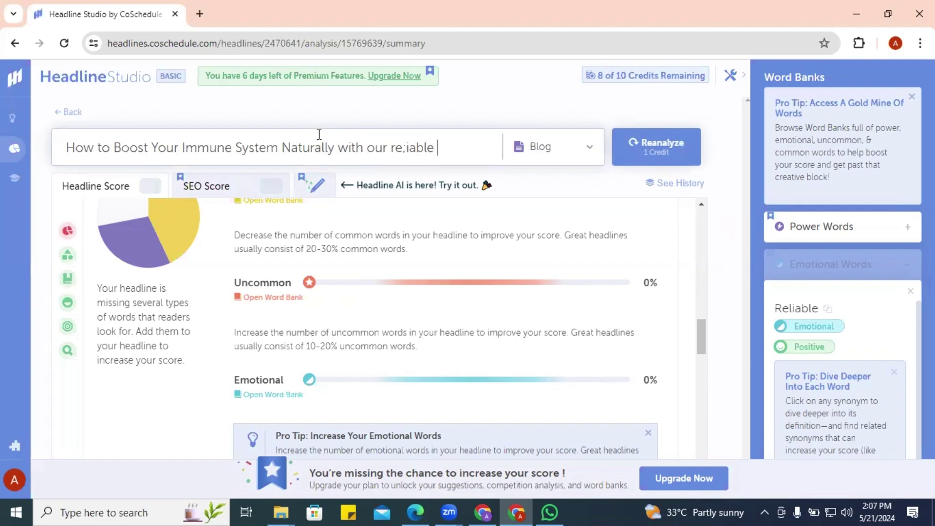
{"action": "type", "text": " Booster"}
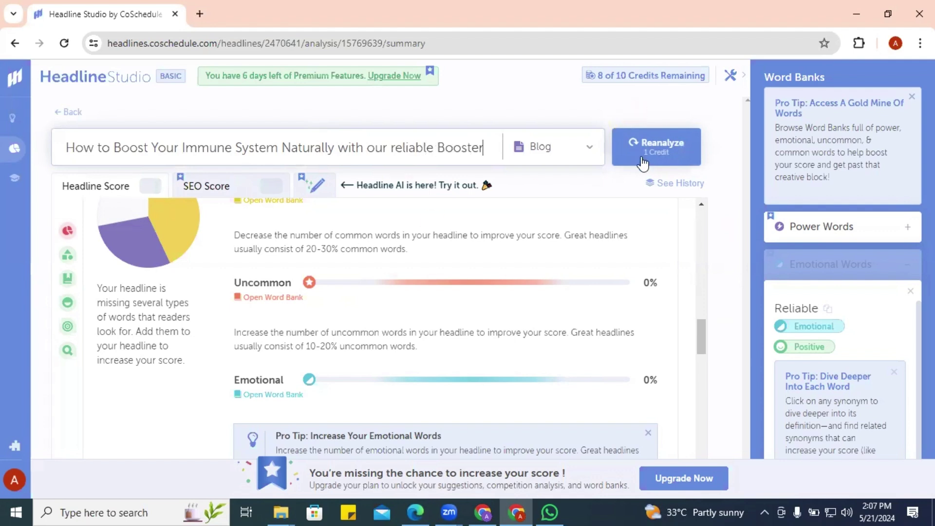
Check the common words in the Word Balance section and remove "Your" from before "Immune" in the headline
{"action": "scroll", "coordinate": [599, 331], "scroll_direction": "up", "scroll_amount": 3}
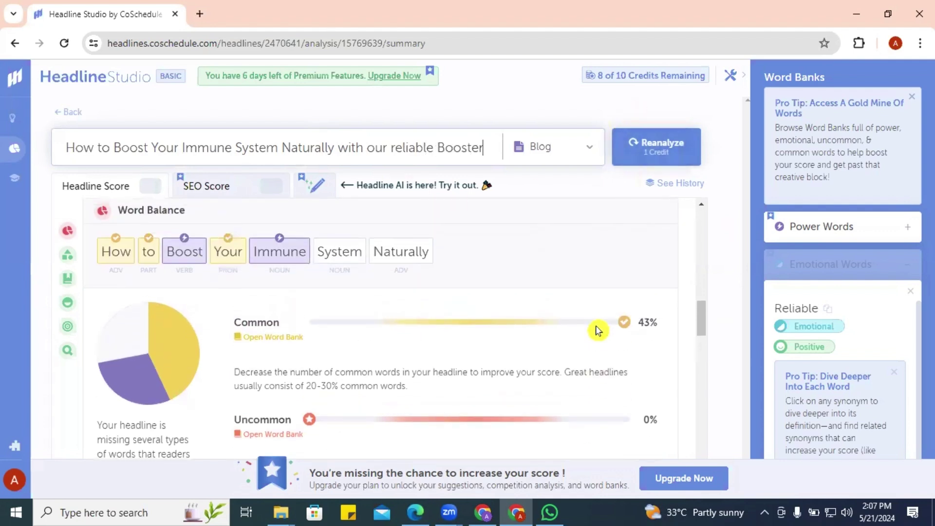
{"action": "scroll", "coordinate": [598, 330], "scroll_direction": "down", "scroll_amount": 2}
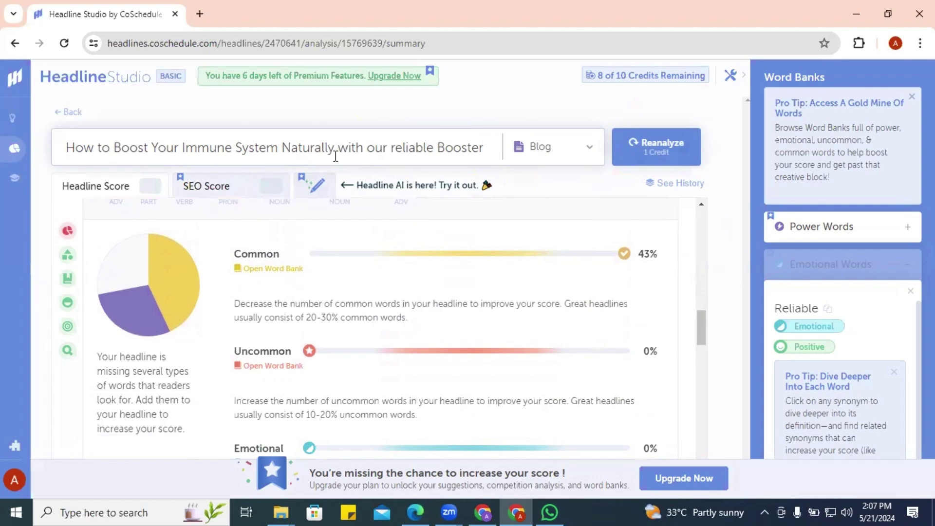
{"action": "left_click_drag", "start_coordinate": [178, 148], "coordinate": [151, 150]}
{"action": "key", "text": "BackSpace"}
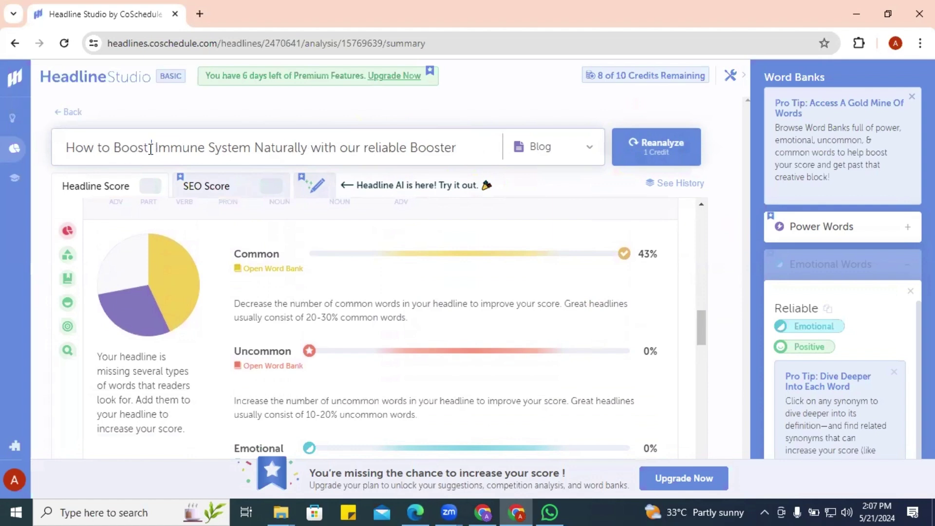
{"action": "key", "text": "BackSpace"}
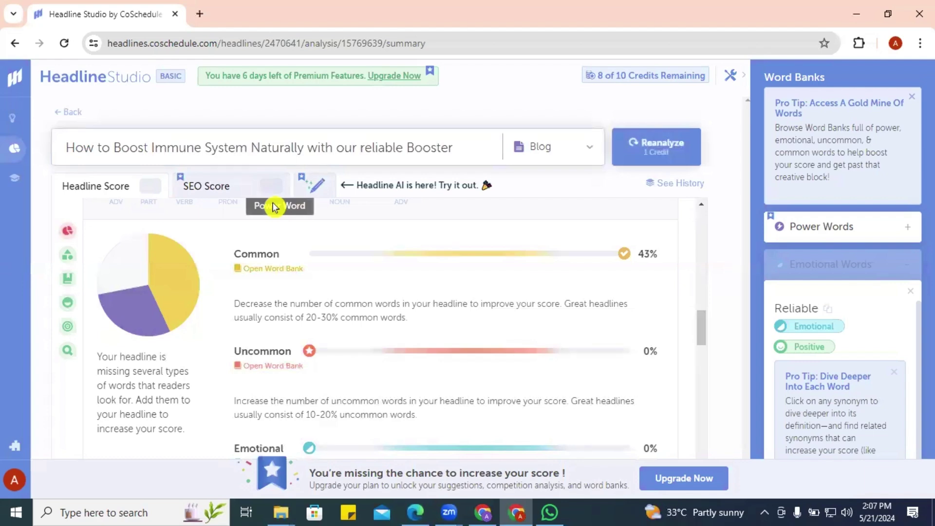
Replace "How to" at the beginning of the headline with "6 steps to"
{"action": "scroll", "coordinate": [494, 323], "scroll_direction": "down", "scroll_amount": 5}
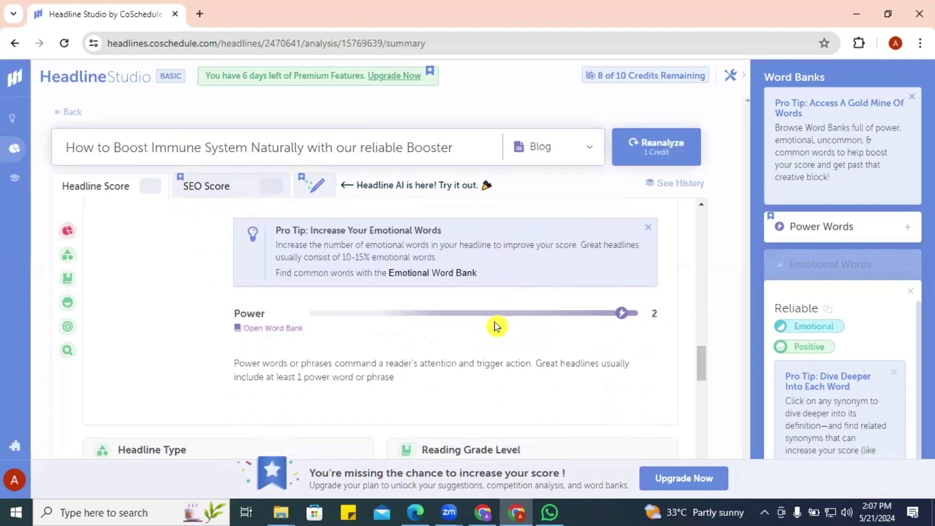
{"action": "scroll", "coordinate": [647, 334], "scroll_direction": "up", "scroll_amount": 3}
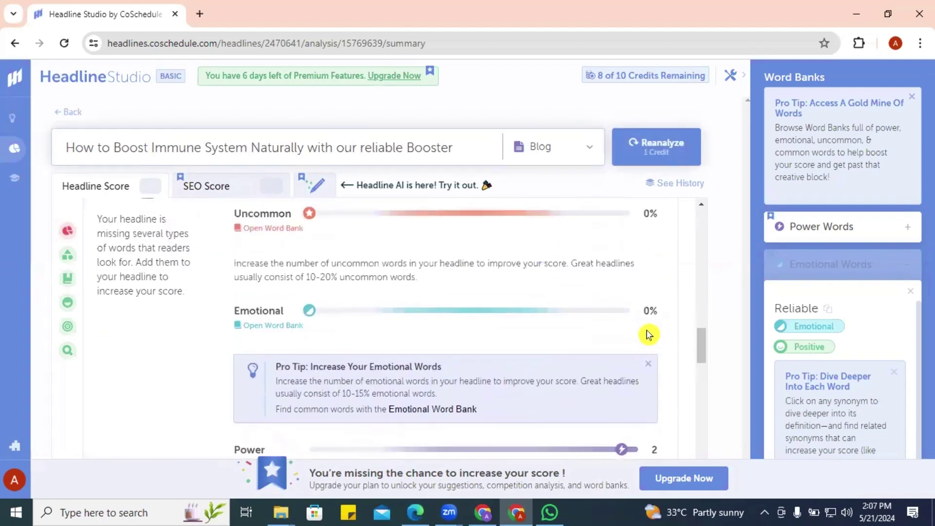
{"action": "scroll", "coordinate": [563, 328], "scroll_direction": "up", "scroll_amount": 2}
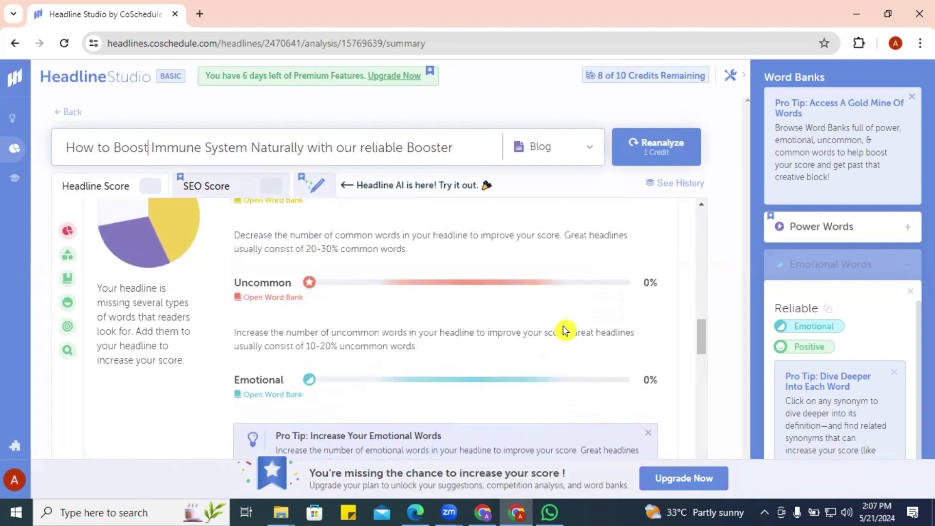
{"action": "left_click", "coordinate": [105, 140]}
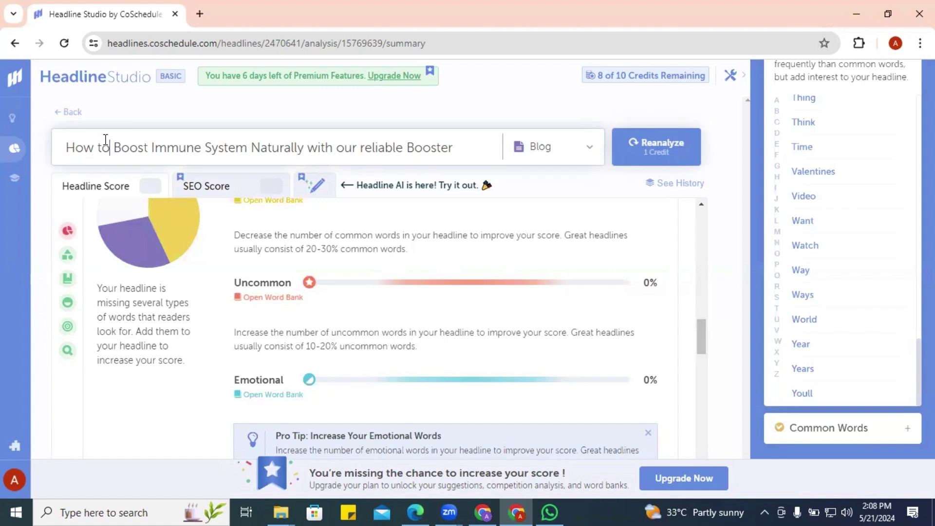
{"action": "key", "text": "BackSpace"}
{"action": "key", "text": "BackSpace"}
{"action": "key", "text": "BackSpace"}
{"action": "key", "text": "BackSpace"}
{"action": "key", "text": "BackSpace"}
{"action": "key", "text": "BackSpace"}
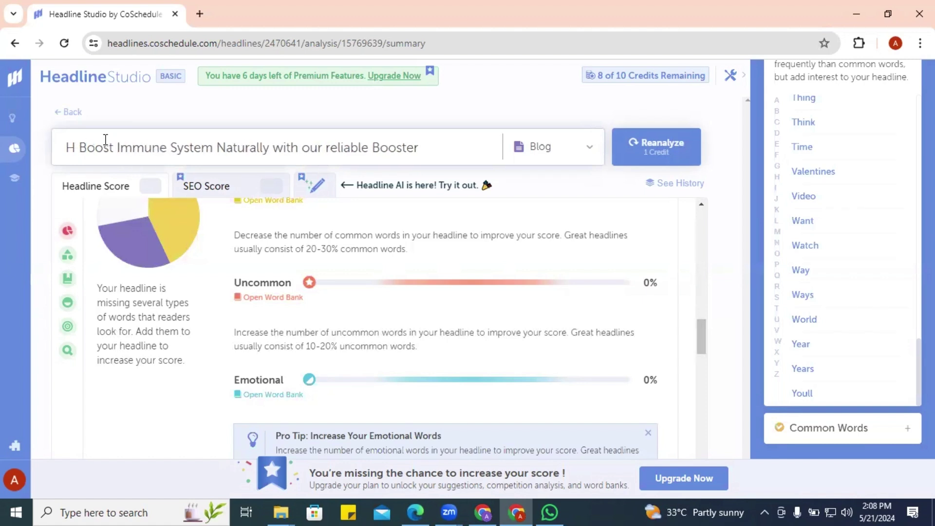
{"action": "type", "text": "6 steps to"}
{"action": "key", "text": "ctrl+Right"}
{"action": "key", "text": "ctrl+Right"}
{"action": "key", "text": "ctrl+Right"}
{"action": "key", "text": "ctrl+Right"}
{"action": "key", "text": "ctrl+Right"}
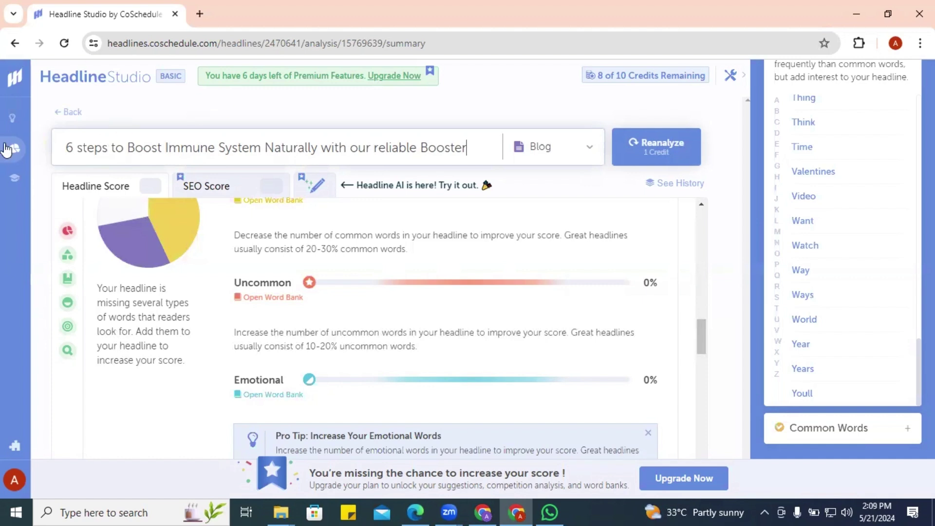
Reanalyze the headline "6 steps to Boost Immune System Naturally with our reliable Booster" and review its scores and suggestions
{"action": "left_click", "coordinate": [630, 153]}
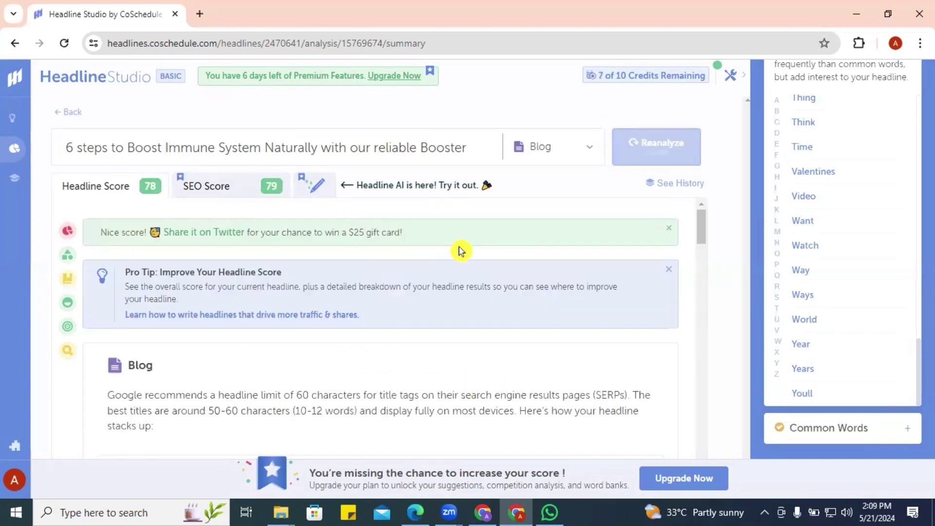
{"action": "scroll", "coordinate": [460, 252], "scroll_direction": "down", "scroll_amount": 10}
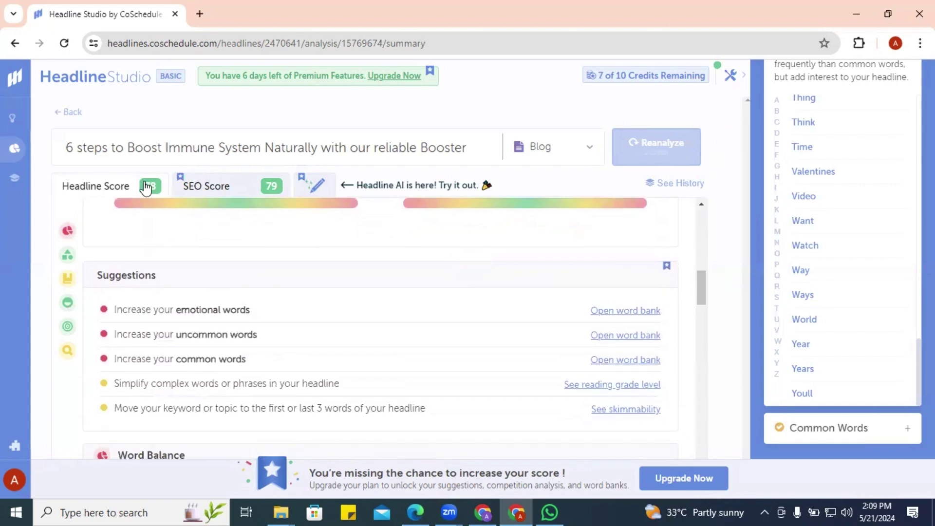
{"action": "scroll", "coordinate": [160, 287], "scroll_direction": "up", "scroll_amount": 5}
{"action": "scroll", "coordinate": [156, 285], "scroll_direction": "up", "scroll_amount": 5}
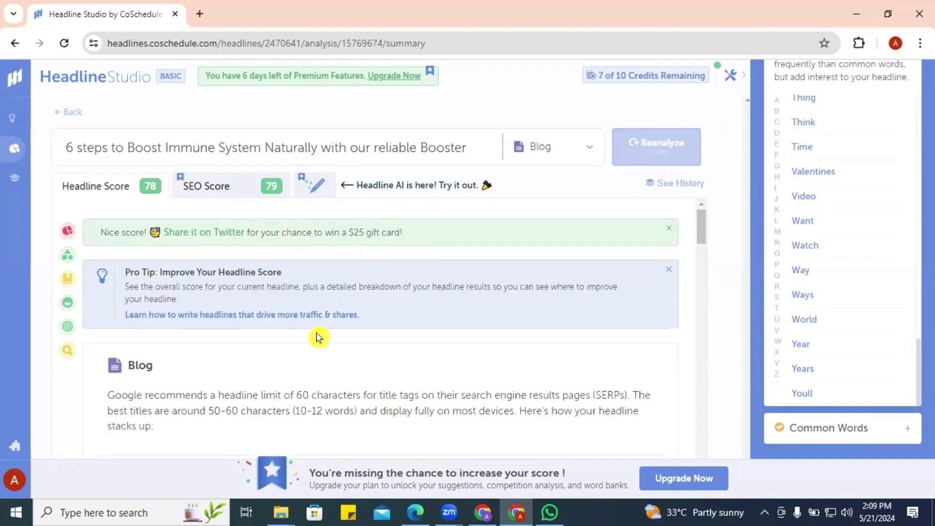
Review the reanalyzed headline's word count, character count and list of suggestions
{"action": "scroll", "coordinate": [317, 336], "scroll_direction": "down", "scroll_amount": 5}
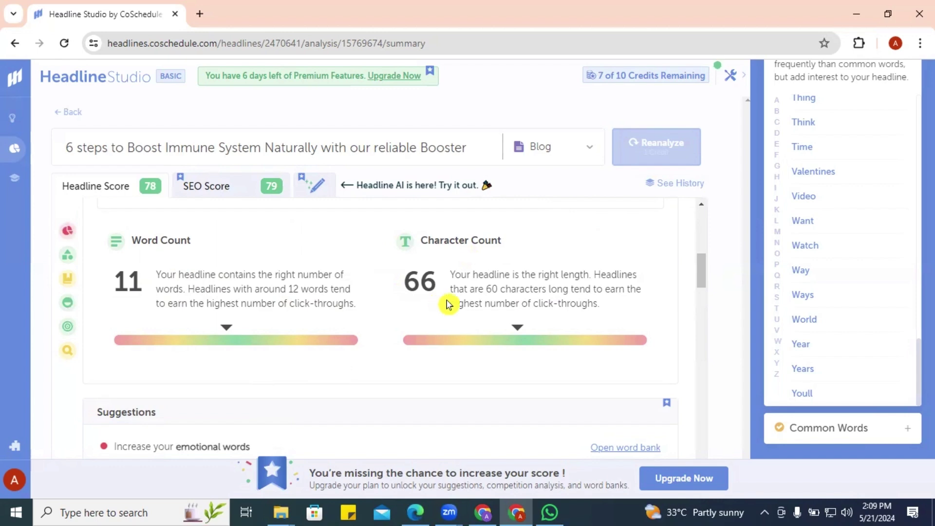
{"action": "double_click", "coordinate": [491, 290]}
{"action": "double_click", "coordinate": [295, 289]}
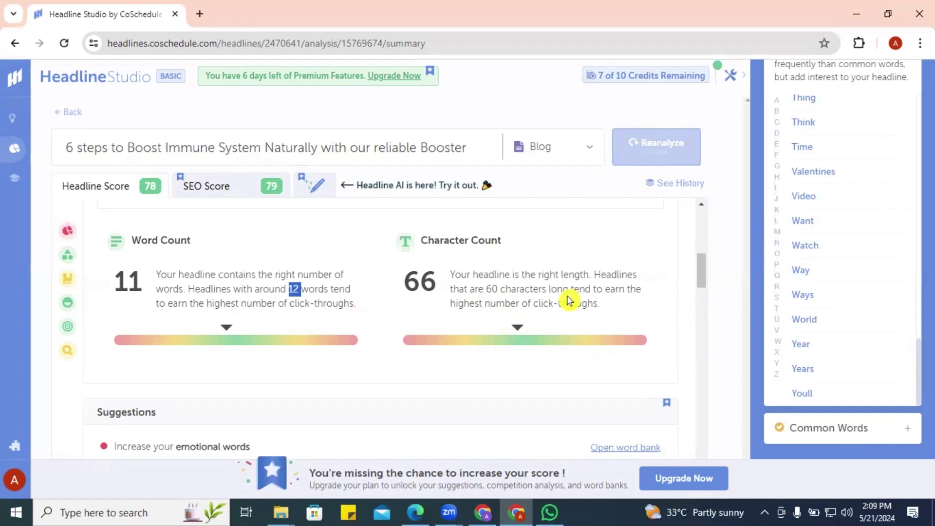
{"action": "scroll", "coordinate": [424, 292], "scroll_direction": "down", "scroll_amount": 4}
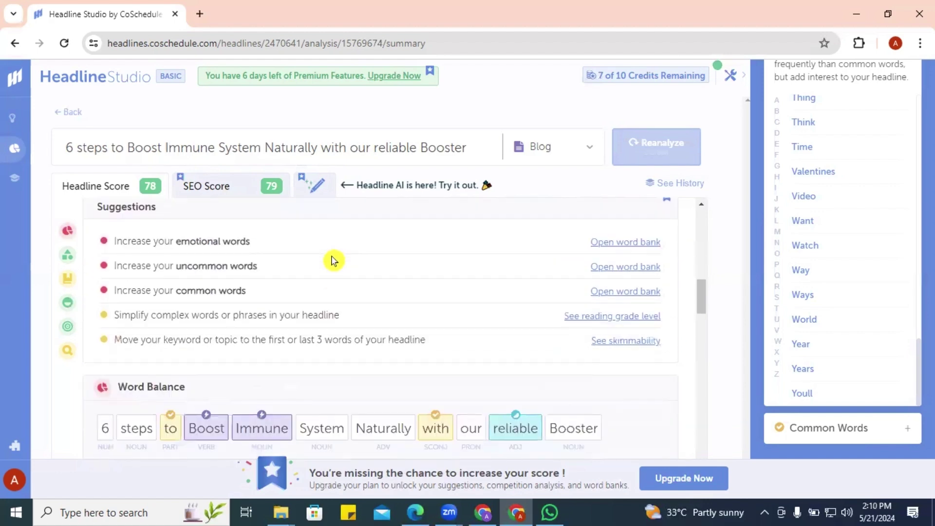
{"action": "scroll", "coordinate": [331, 260], "scroll_direction": "up", "scroll_amount": 3}
{"action": "scroll", "coordinate": [331, 260], "scroll_direction": "down", "scroll_amount": 3}
Examine the Word Balance section for the headline's share of common, uncommon, emotional and power words and the recommended ranges
{"action": "scroll", "coordinate": [234, 292], "scroll_direction": "down", "scroll_amount": 3}
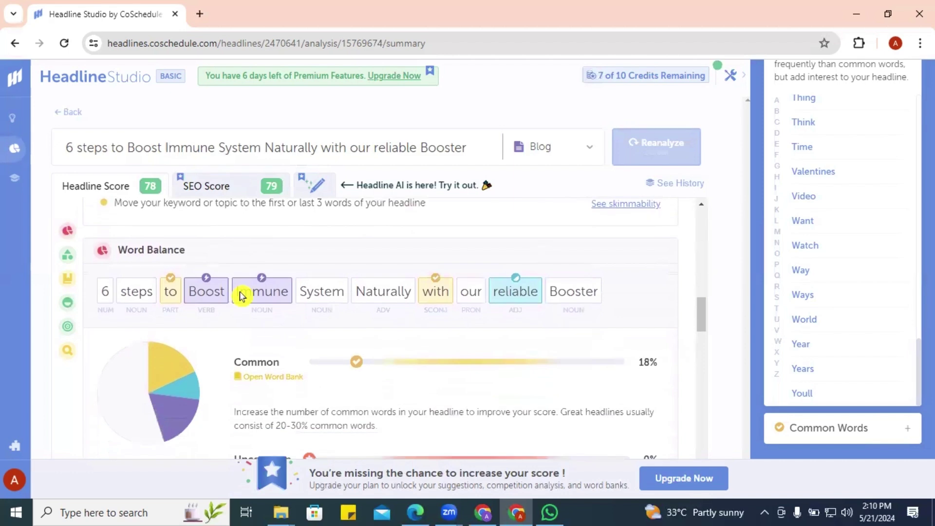
{"action": "scroll", "coordinate": [240, 296], "scroll_direction": "down", "scroll_amount": 4}
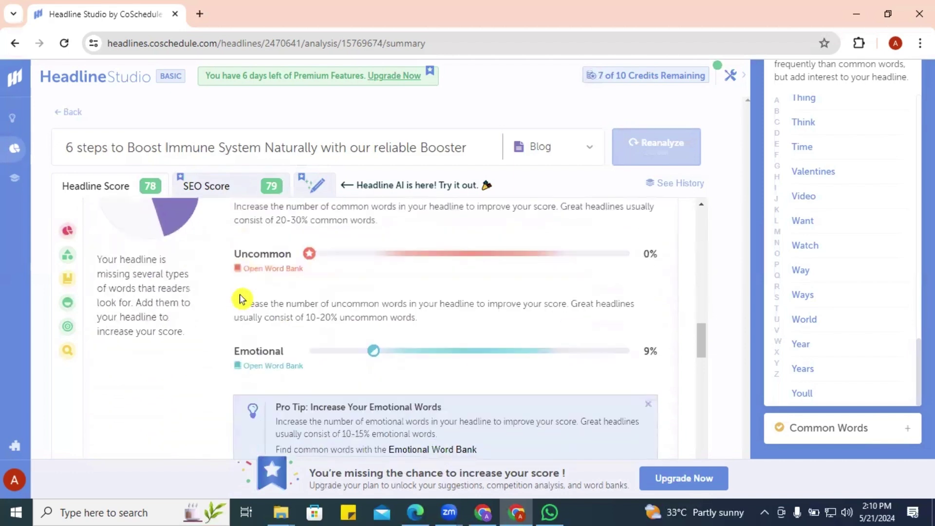
{"action": "scroll", "coordinate": [240, 298], "scroll_direction": "up", "scroll_amount": 2}
{"action": "scroll", "coordinate": [240, 298], "scroll_direction": "up", "scroll_amount": 2}
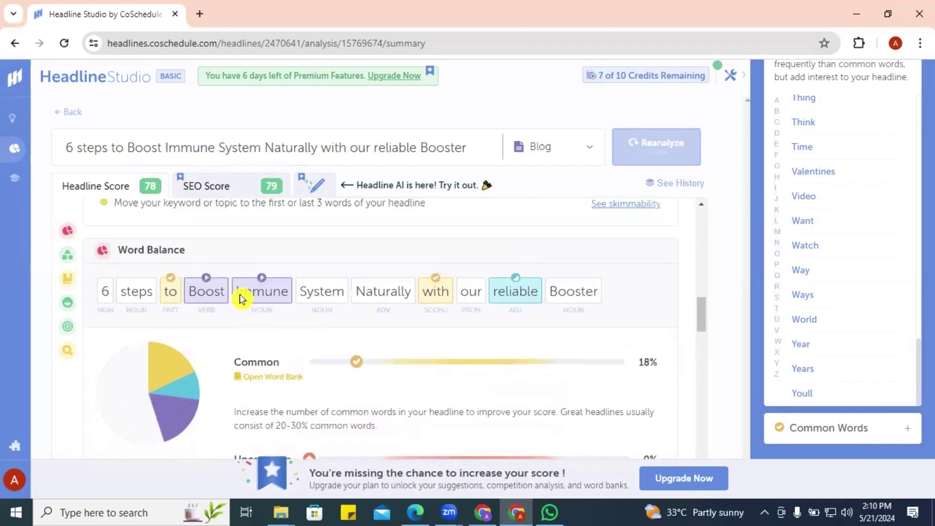
{"action": "mouse_move", "coordinate": [240, 298]}
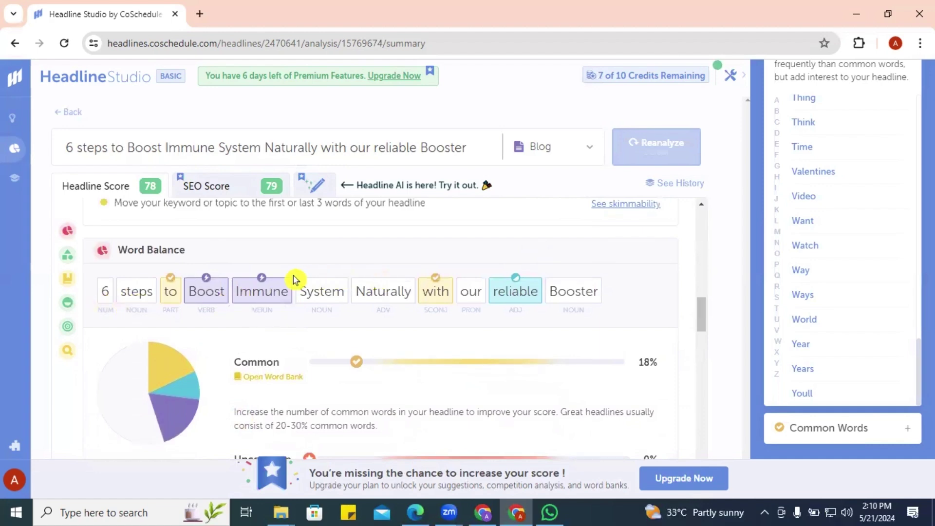
{"action": "mouse_move", "coordinate": [292, 278]}
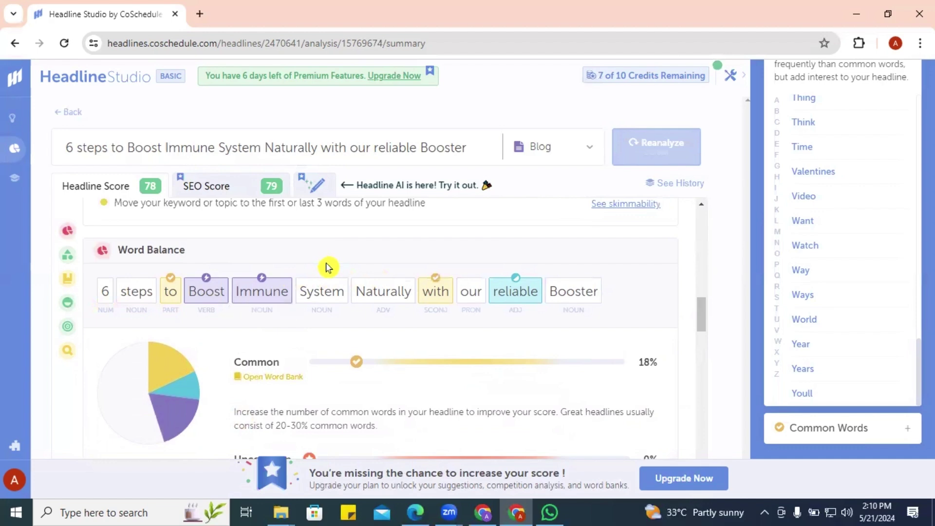
{"action": "scroll", "coordinate": [326, 267], "scroll_direction": "down", "scroll_amount": 1}
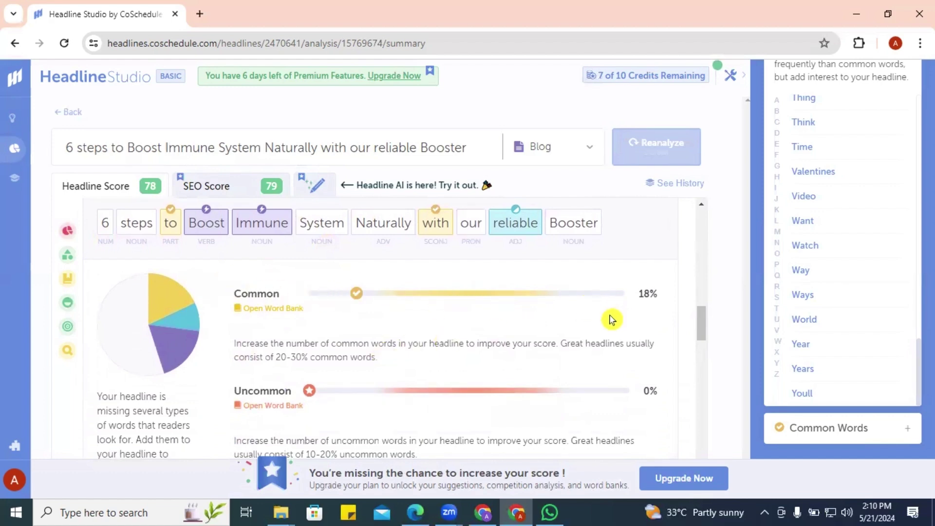
{"action": "scroll", "coordinate": [421, 313], "scroll_direction": "down", "scroll_amount": 1}
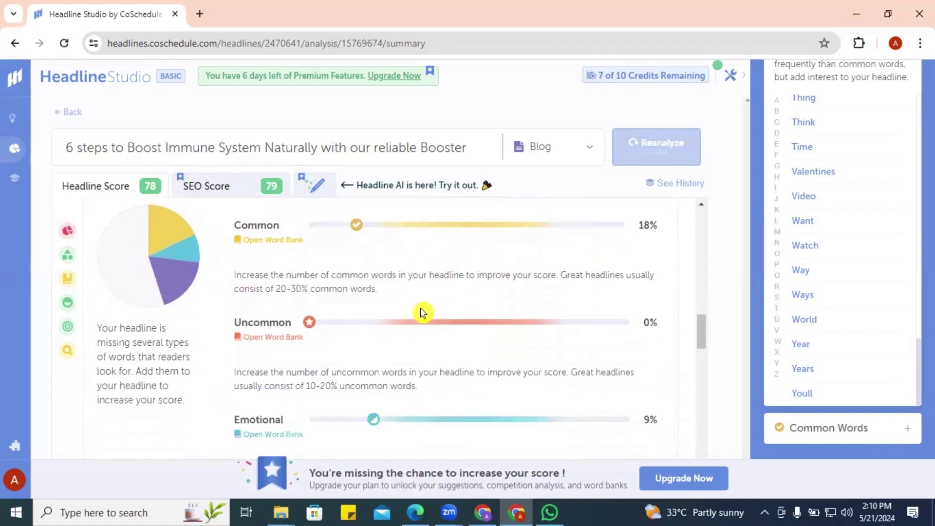
{"action": "scroll", "coordinate": [421, 313], "scroll_direction": "up", "scroll_amount": 1}
{"action": "scroll", "coordinate": [421, 312], "scroll_direction": "down", "scroll_amount": 1}
{"action": "scroll", "coordinate": [421, 312], "scroll_direction": "up", "scroll_amount": 1}
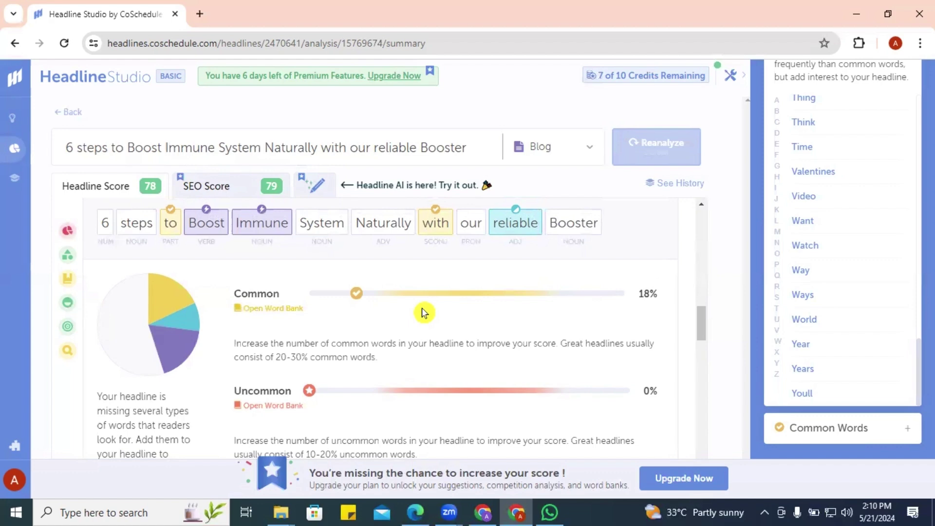
{"action": "scroll", "coordinate": [422, 324], "scroll_direction": "down", "scroll_amount": 1}
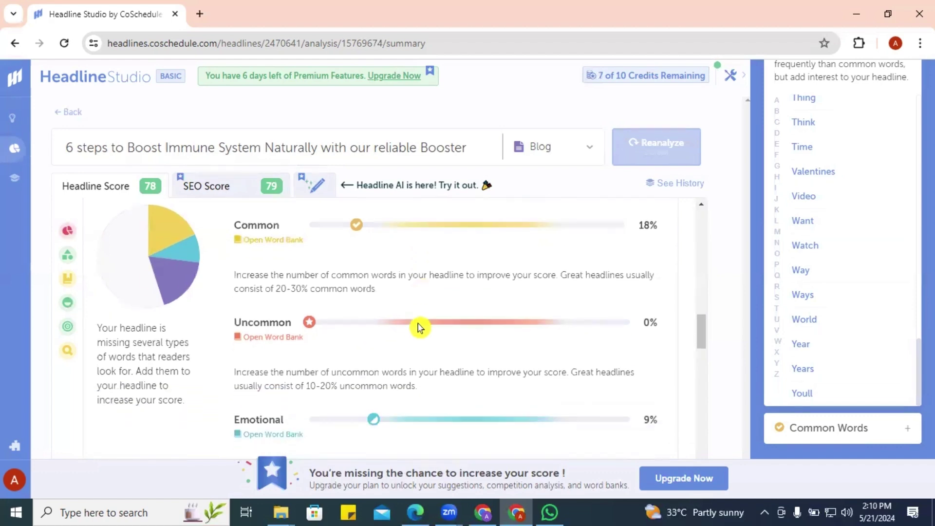
{"action": "scroll", "coordinate": [544, 337], "scroll_direction": "down", "scroll_amount": 1}
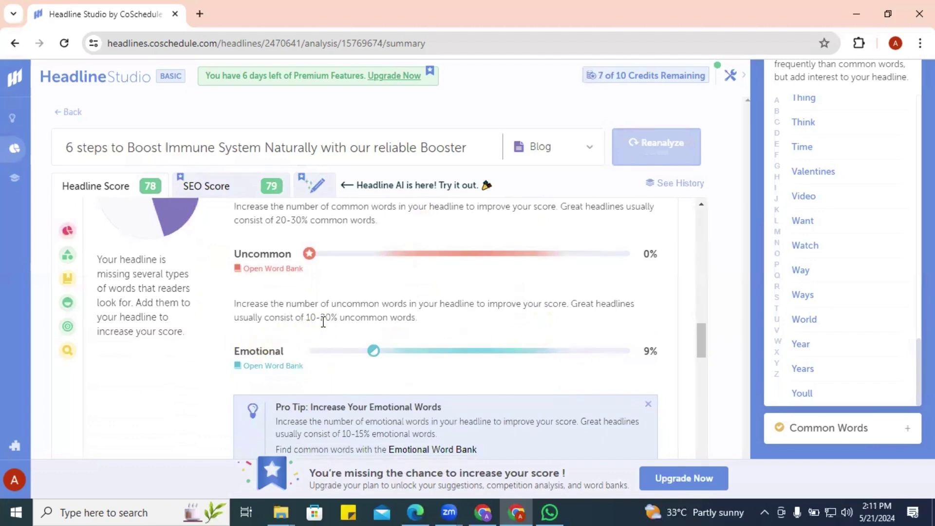
{"action": "scroll", "coordinate": [323, 322], "scroll_direction": "down", "scroll_amount": 3}
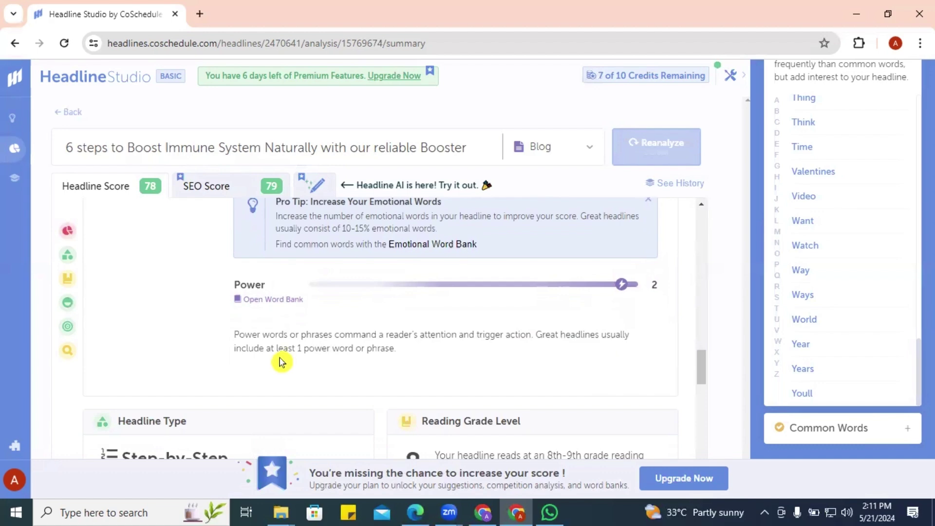
Review the headline's type, reading grade level, sentiment, clarity and skimmability results
{"action": "scroll", "coordinate": [394, 350], "scroll_direction": "down", "scroll_amount": 1}
{"action": "scroll", "coordinate": [394, 350], "scroll_direction": "down", "scroll_amount": 4}
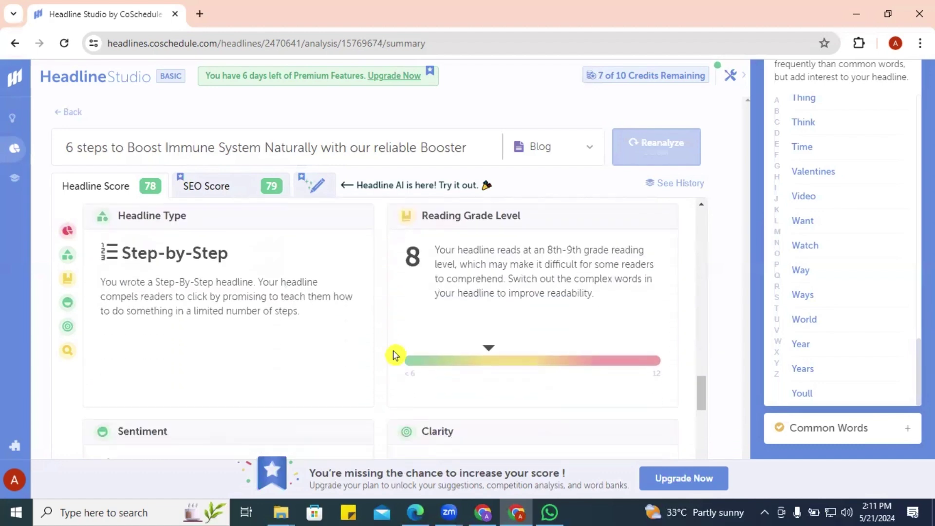
{"action": "scroll", "coordinate": [395, 355], "scroll_direction": "down", "scroll_amount": 1}
{"action": "scroll", "coordinate": [394, 355], "scroll_direction": "up", "scroll_amount": 3}
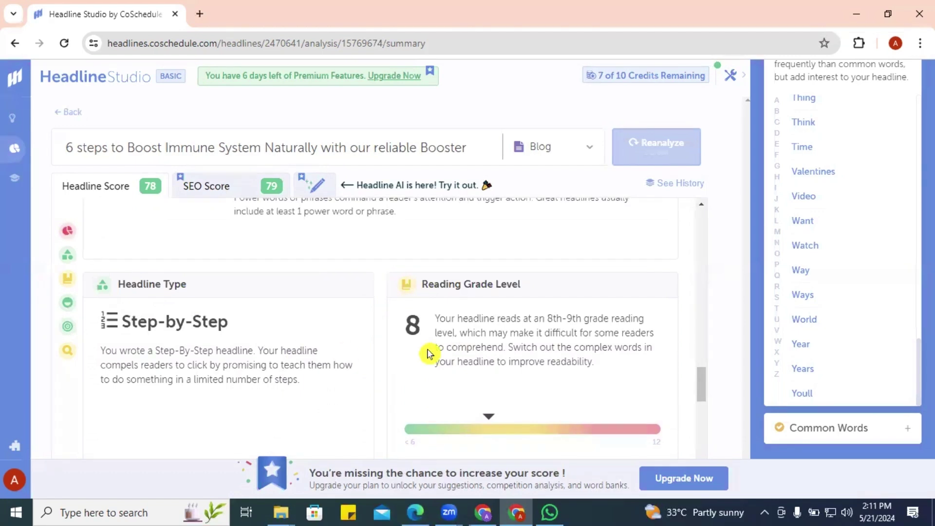
{"action": "scroll", "coordinate": [453, 347], "scroll_direction": "down", "scroll_amount": 1}
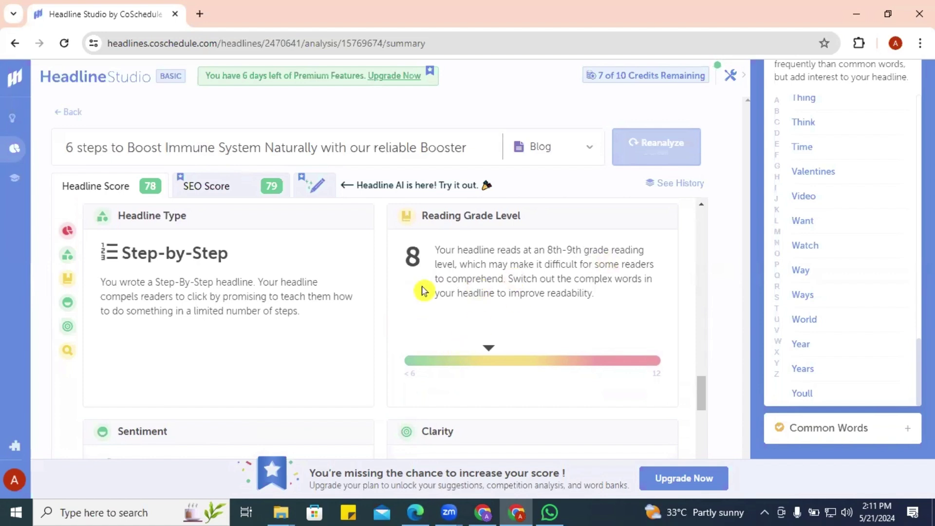
{"action": "scroll", "coordinate": [463, 292], "scroll_direction": "down", "scroll_amount": 2}
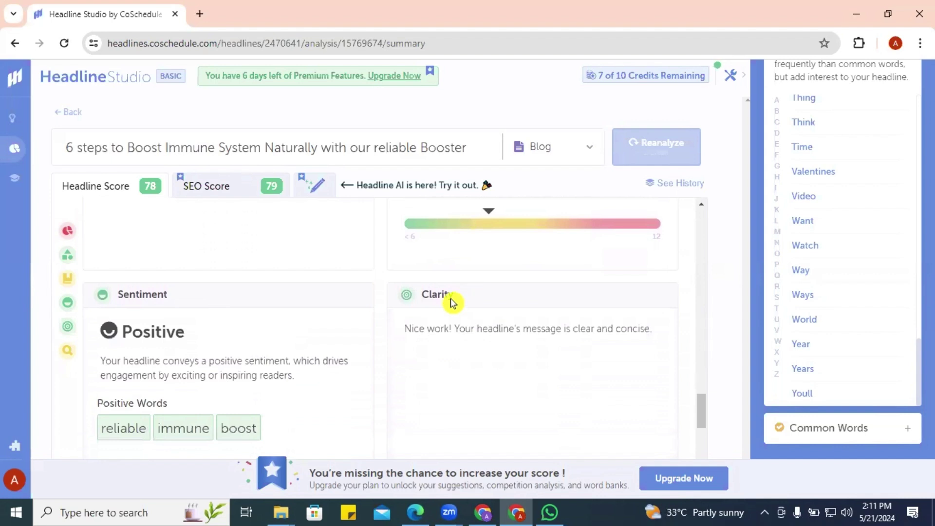
{"action": "scroll", "coordinate": [312, 331], "scroll_direction": "down", "scroll_amount": 1}
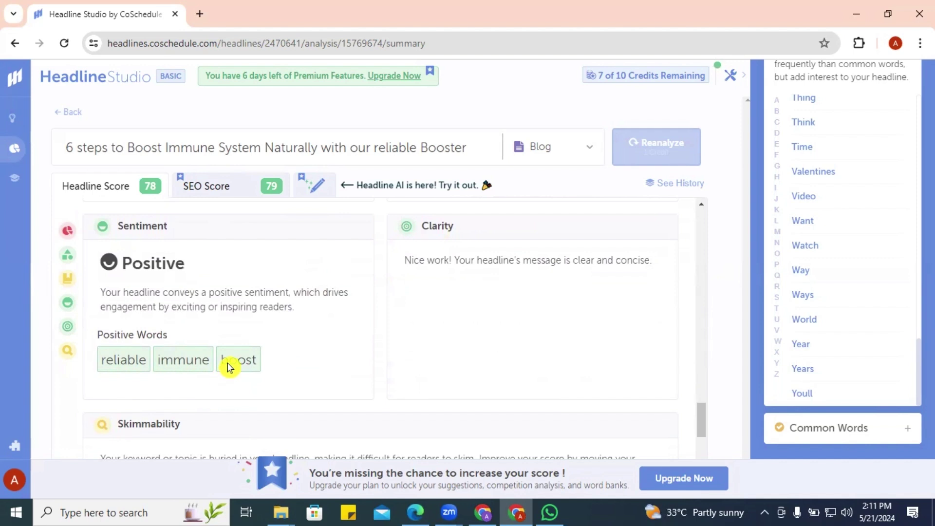
{"action": "scroll", "coordinate": [249, 364], "scroll_direction": "down", "scroll_amount": 3}
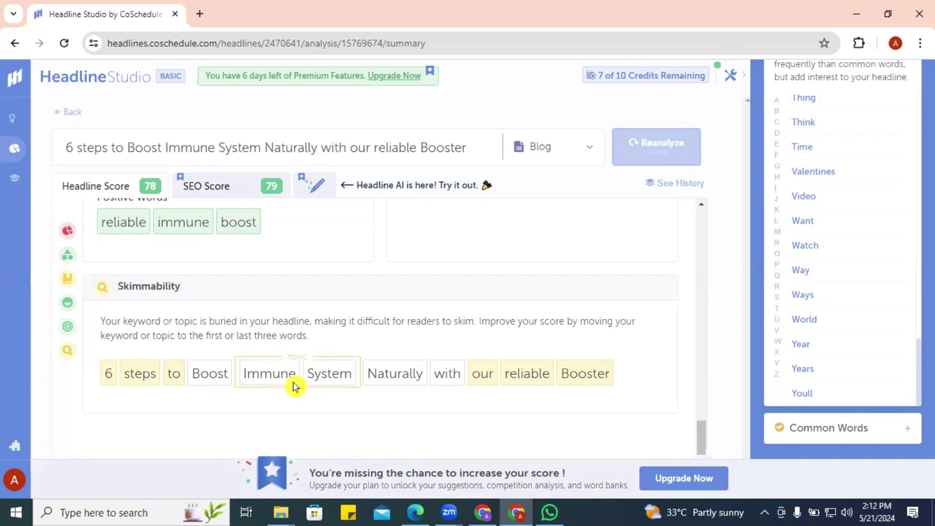
Search Google for "immune products" in a new browser tab and look through the titles of the results
{"action": "left_click", "coordinate": [200, 13]}
{"action": "type", "text": "immune "}
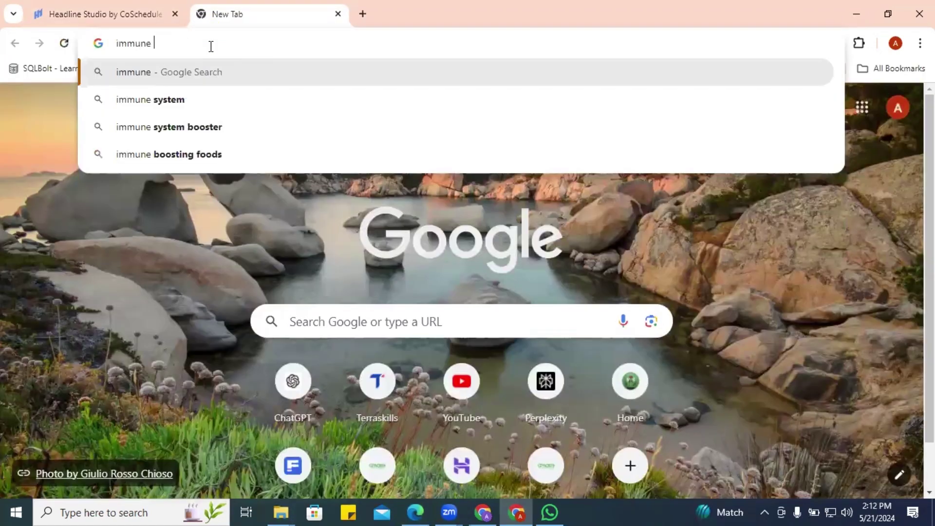
{"action": "type", "text": "products"}
{"action": "key", "text": "Return"}
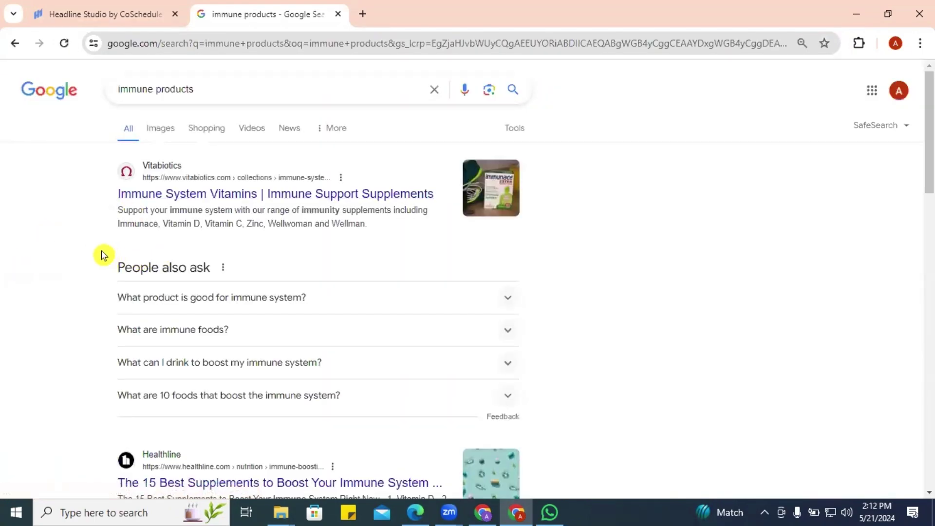
{"action": "scroll", "coordinate": [97, 236], "scroll_direction": "down", "scroll_amount": 5}
{"action": "scroll", "coordinate": [100, 240], "scroll_direction": "down", "scroll_amount": 10}
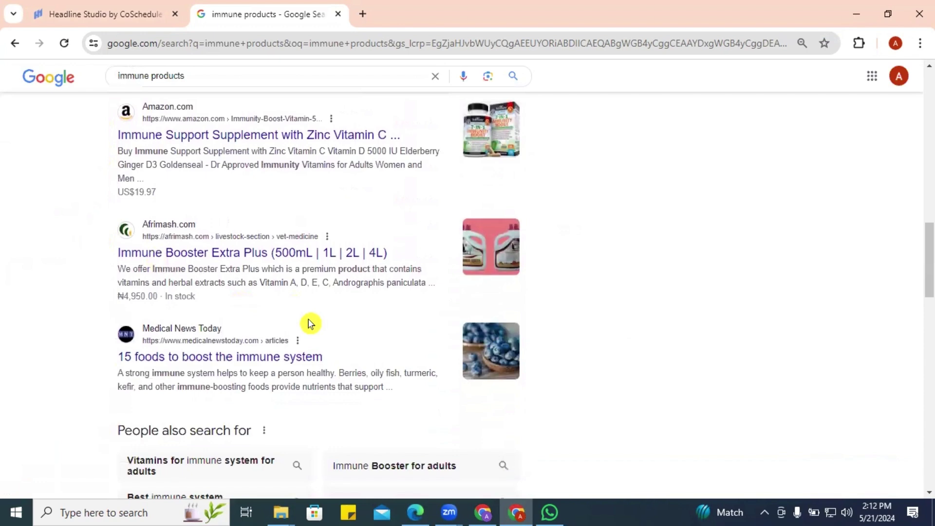
{"action": "scroll", "coordinate": [311, 323], "scroll_direction": "up", "scroll_amount": 12}
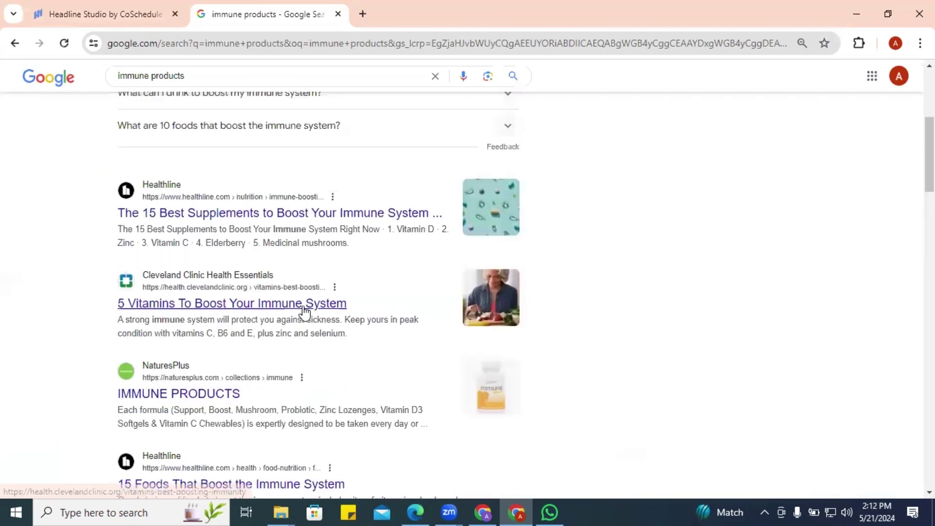
{"action": "scroll", "coordinate": [302, 314], "scroll_direction": "up", "scroll_amount": 3}
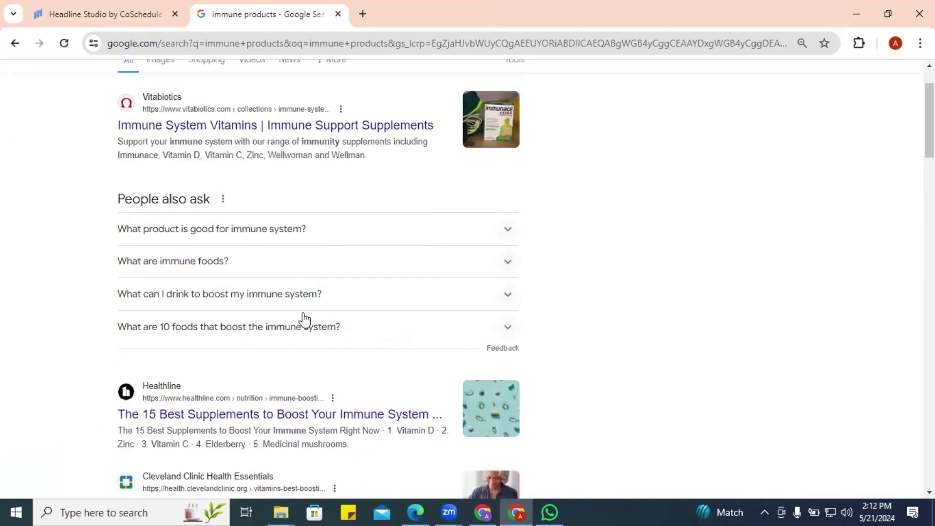
{"action": "scroll", "coordinate": [304, 316], "scroll_direction": "down", "scroll_amount": 1}
Check the Skimmability section in Headline Studio, then compare where the Google result titles for "immune products" place their keywords
{"action": "left_click", "coordinate": [68, 14]}
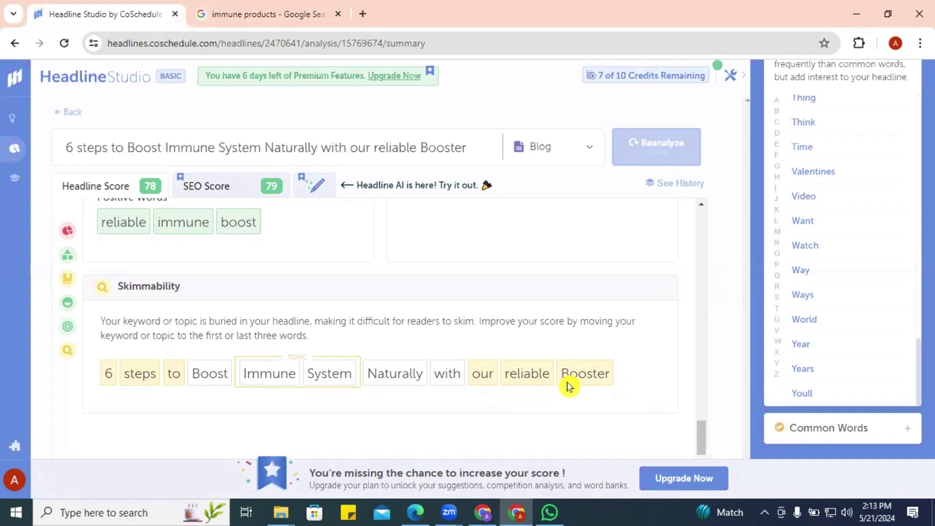
{"action": "left_click", "coordinate": [264, 17]}
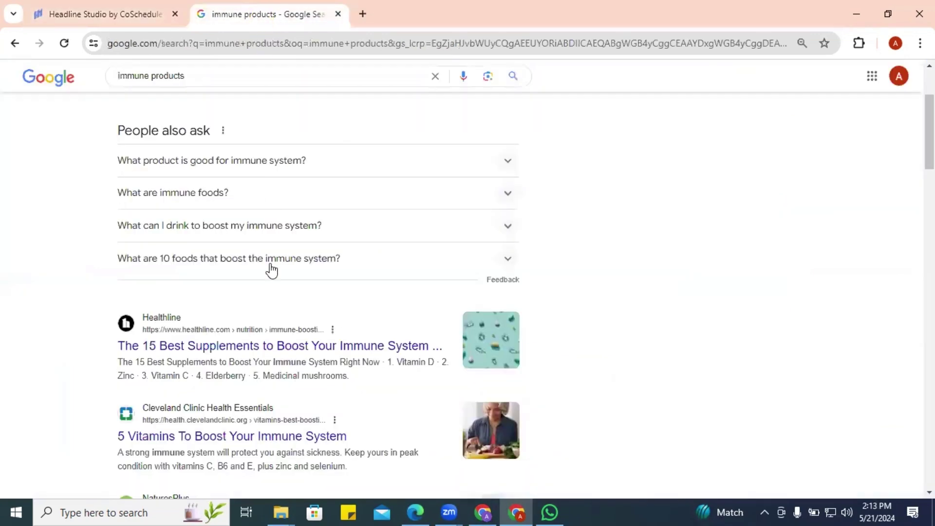
{"action": "scroll", "coordinate": [268, 269], "scroll_direction": "up", "scroll_amount": 1}
{"action": "scroll", "coordinate": [268, 269], "scroll_direction": "up", "scroll_amount": 2}
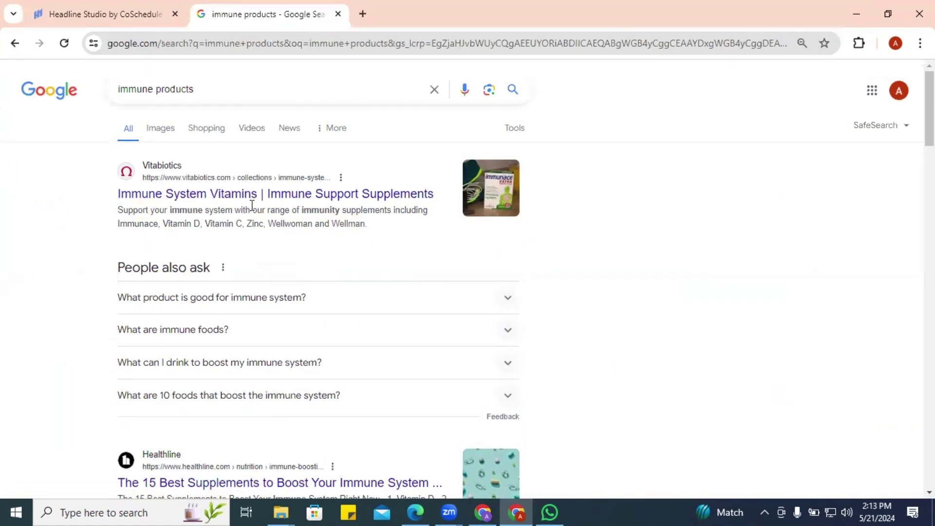
{"action": "scroll", "coordinate": [284, 206], "scroll_direction": "down", "scroll_amount": 1}
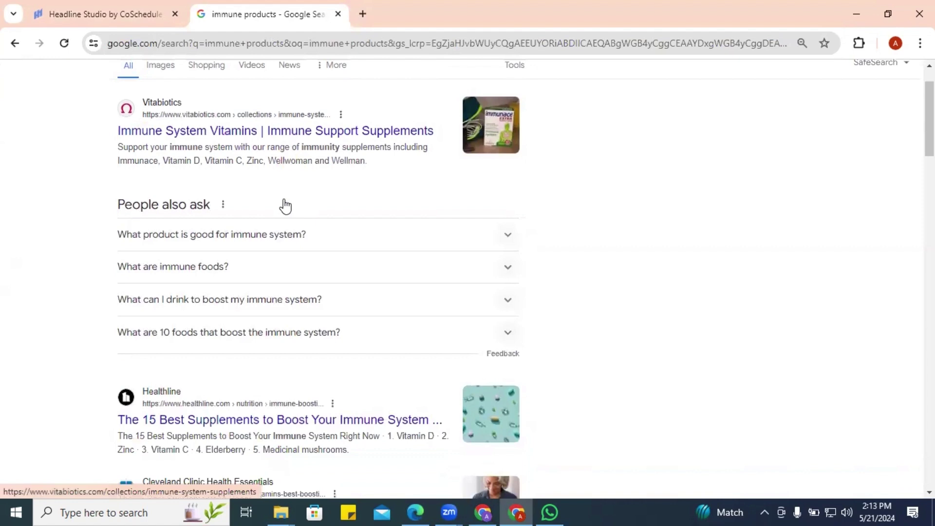
{"action": "scroll", "coordinate": [285, 205], "scroll_direction": "down", "scroll_amount": 3}
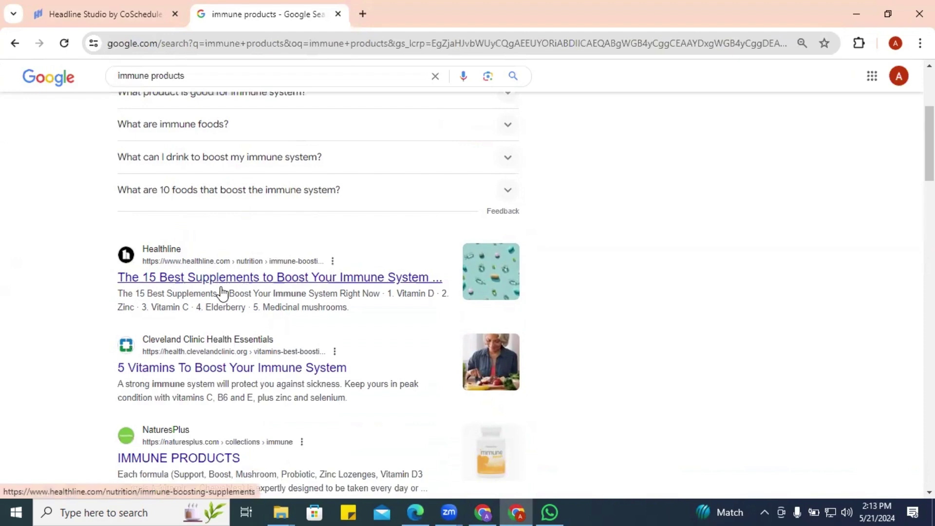
{"action": "scroll", "coordinate": [80, 283], "scroll_direction": "down", "scroll_amount": 3}
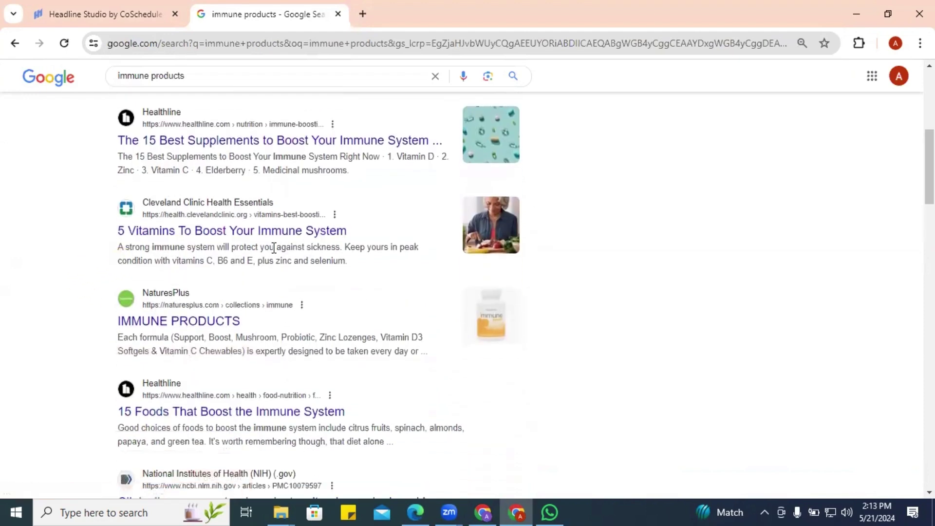
{"action": "scroll", "coordinate": [275, 248], "scroll_direction": "up", "scroll_amount": 4}
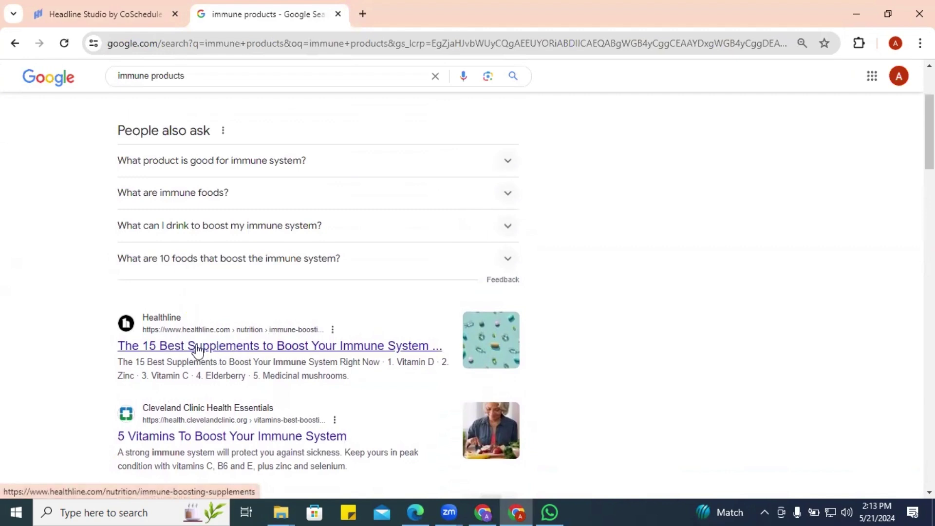
{"action": "scroll", "coordinate": [215, 351], "scroll_direction": "up", "scroll_amount": 3}
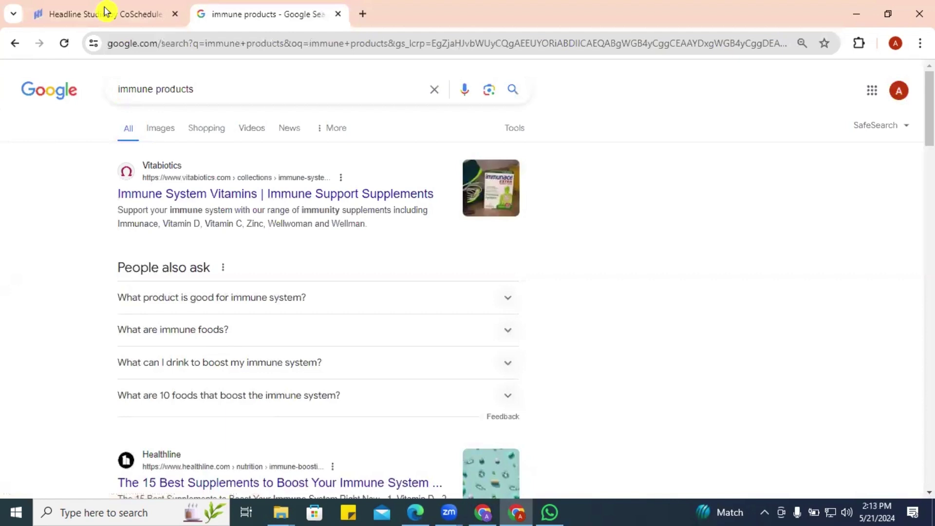
Return to Headline Studio and look back over the blog headline's skimmability, word balance, suggestions and search result preview
{"action": "left_click", "coordinate": [109, 14]}
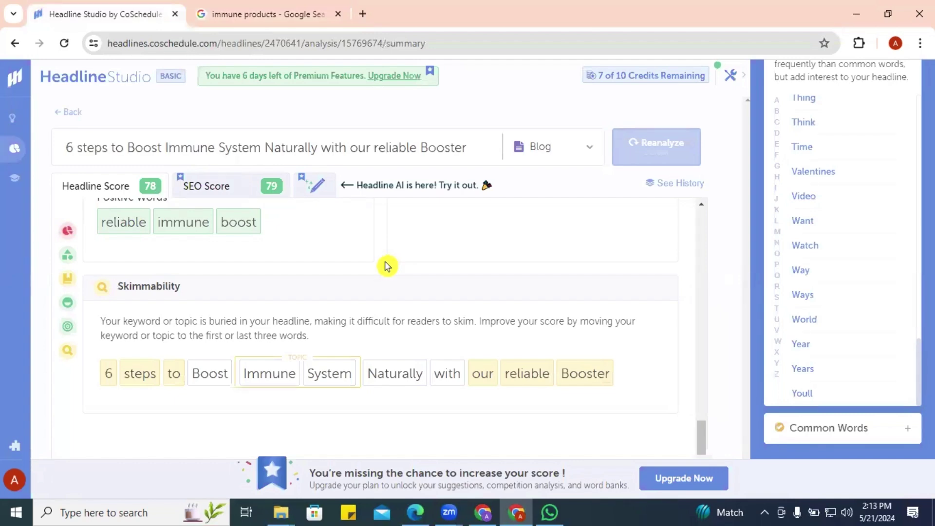
{"action": "scroll", "coordinate": [382, 260], "scroll_direction": "up", "scroll_amount": 5}
{"action": "scroll", "coordinate": [382, 261], "scroll_direction": "up", "scroll_amount": 6}
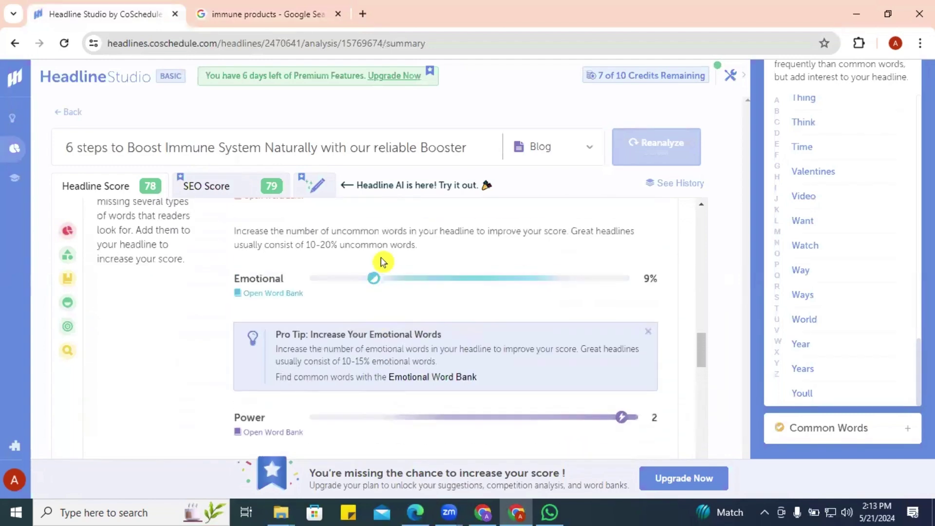
{"action": "scroll", "coordinate": [383, 260], "scroll_direction": "up", "scroll_amount": 5}
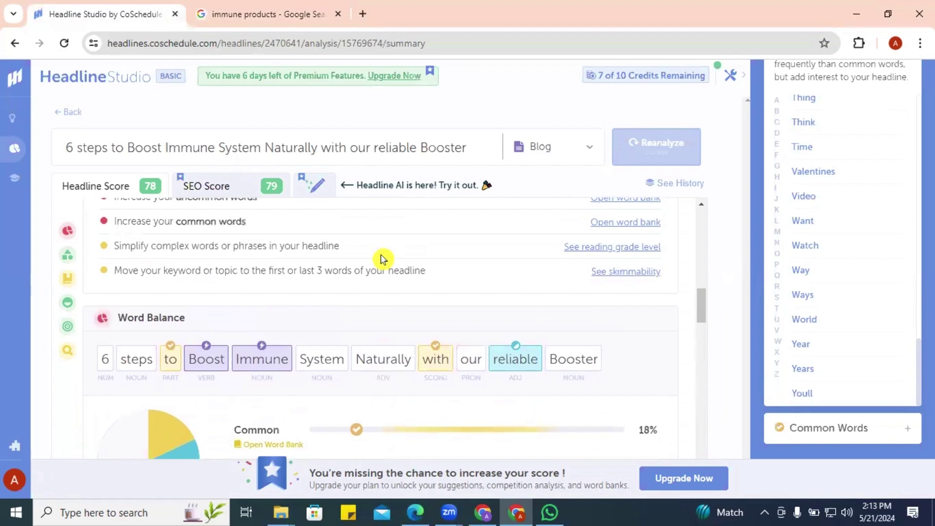
{"action": "scroll", "coordinate": [382, 260], "scroll_direction": "up", "scroll_amount": 2}
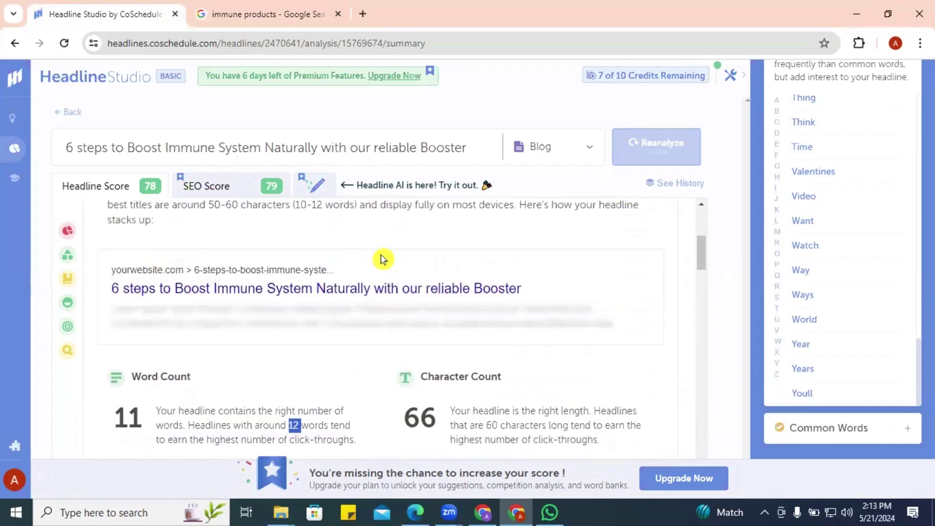
{"action": "scroll", "coordinate": [383, 259], "scroll_direction": "up", "scroll_amount": 2}
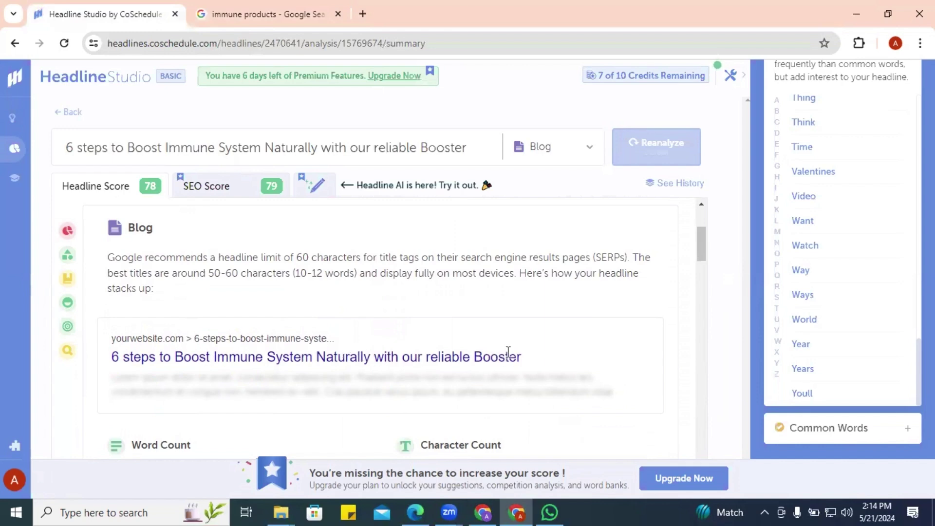
Set the headline's content type to YouTube and reanalyze it
{"action": "scroll", "coordinate": [508, 351], "scroll_direction": "up", "scroll_amount": 3}
{"action": "left_click", "coordinate": [589, 148]}
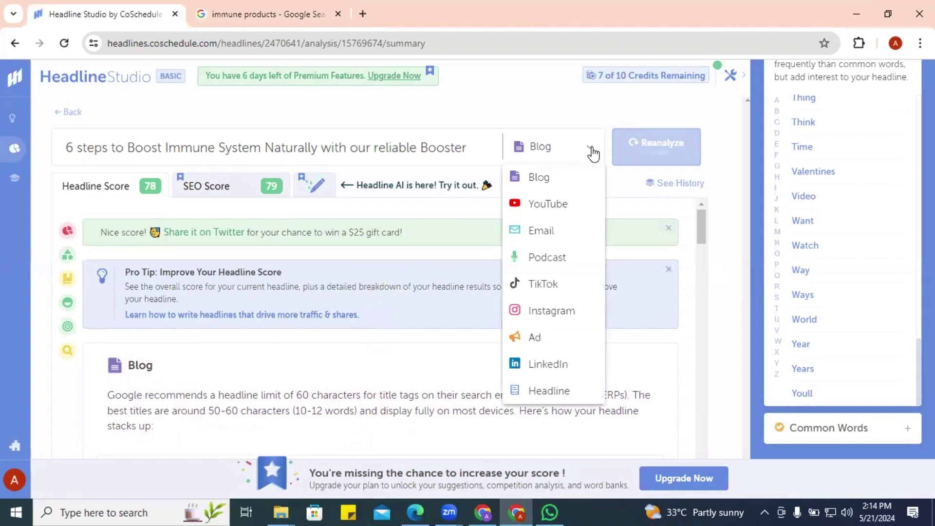
{"action": "left_click", "coordinate": [565, 208]}
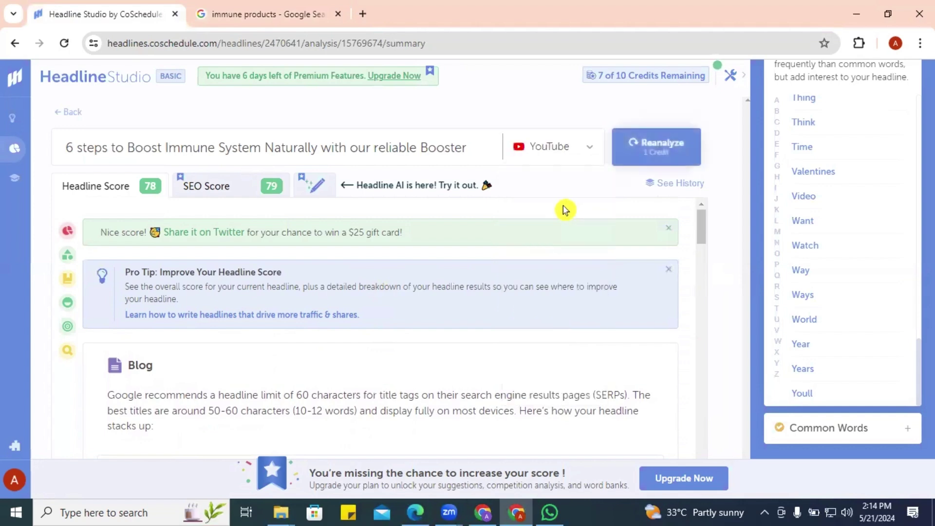
{"action": "left_click", "coordinate": [642, 155]}
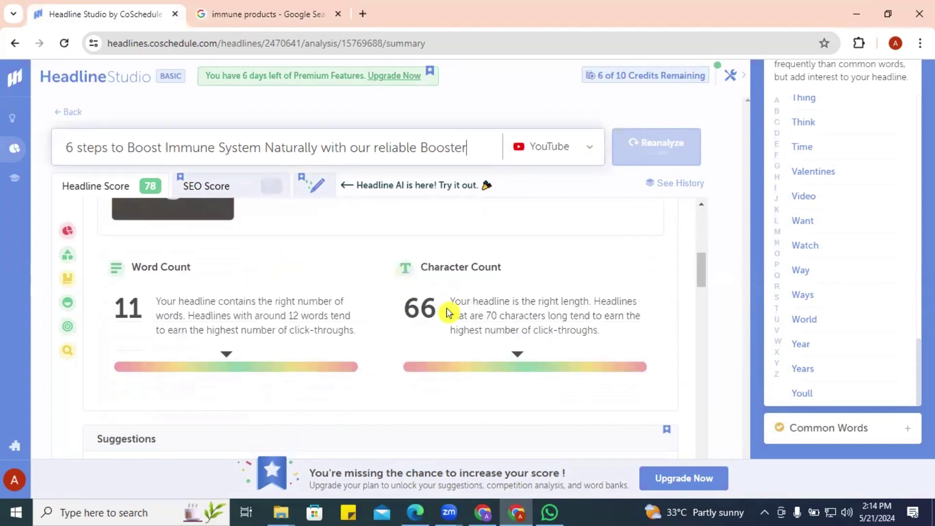
Review the YouTube analysis: recommended word and character counts, suggestions, word balance, sentiment and skimmability
{"action": "left_click_drag", "start_coordinate": [494, 317], "coordinate": [487, 317]}
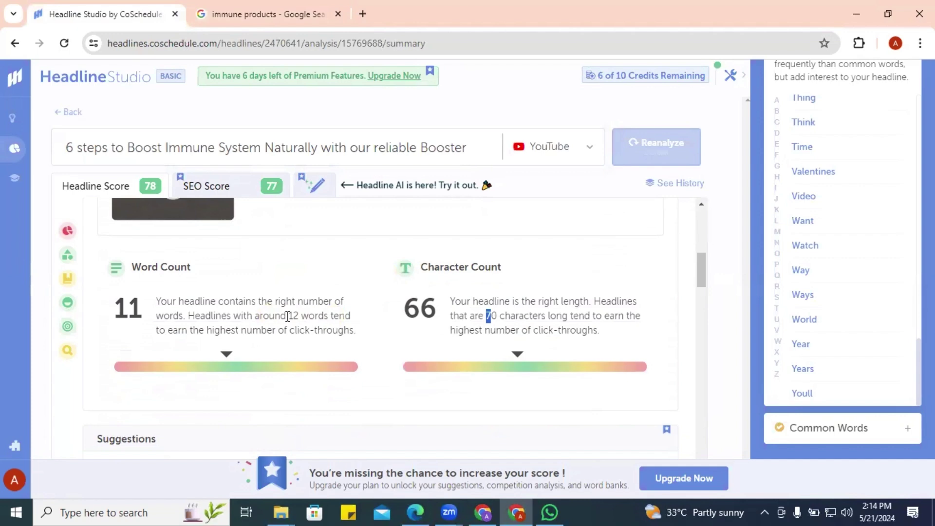
{"action": "scroll", "coordinate": [307, 317], "scroll_direction": "down", "scroll_amount": 10}
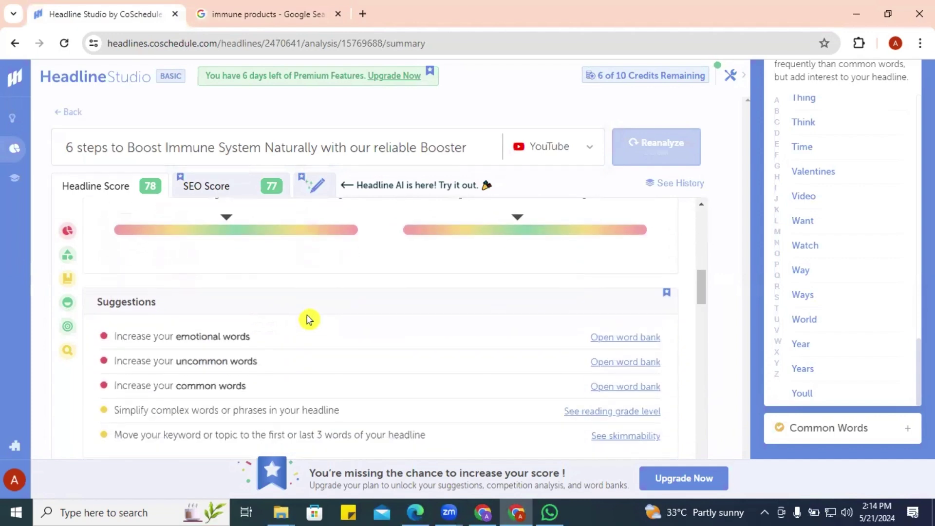
{"action": "scroll", "coordinate": [309, 319], "scroll_direction": "down", "scroll_amount": 10}
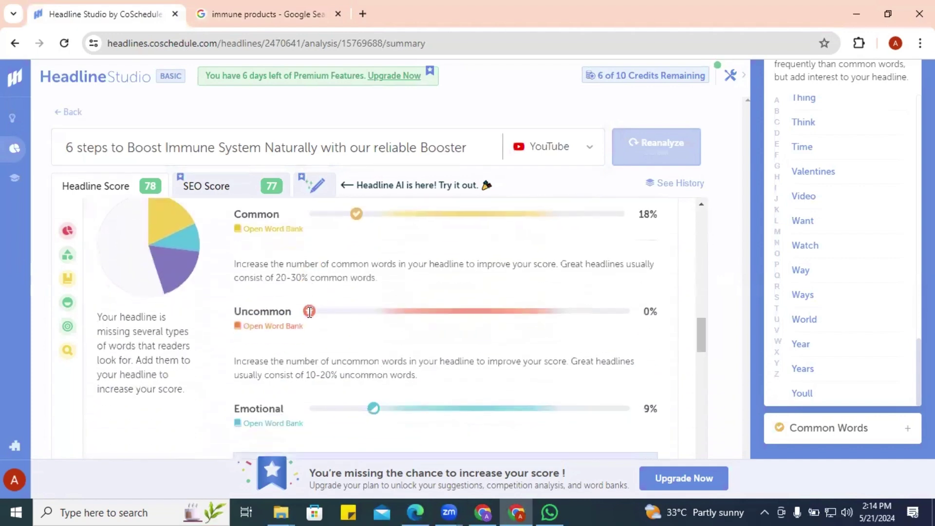
{"action": "scroll", "coordinate": [309, 317], "scroll_direction": "down", "scroll_amount": 2}
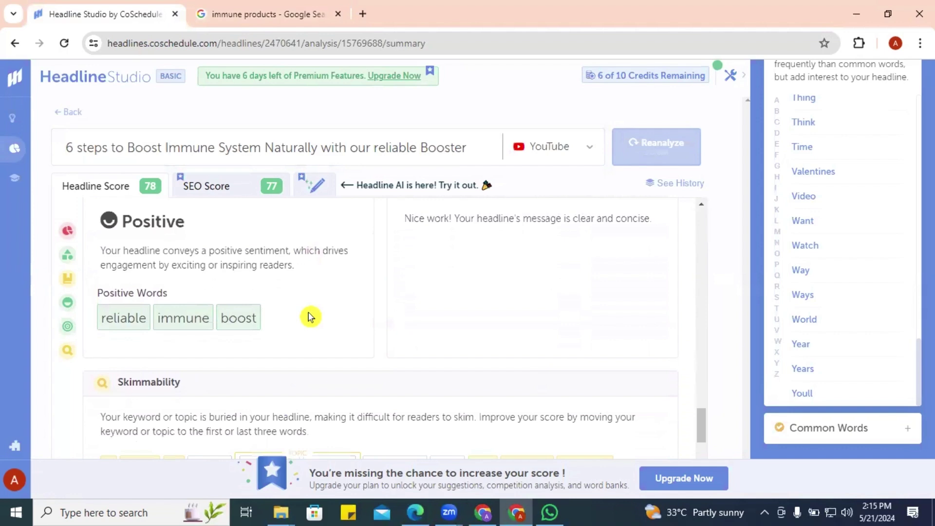
{"action": "scroll", "coordinate": [314, 316], "scroll_direction": "down", "scroll_amount": 2}
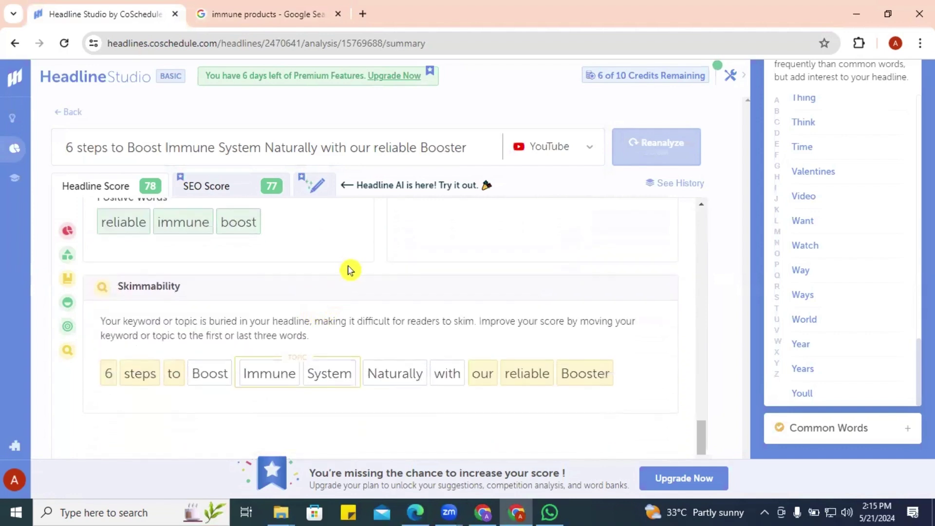
Switch the headline's content type to LinkedIn and reanalyze it
{"action": "scroll", "coordinate": [348, 282], "scroll_direction": "up", "scroll_amount": 20}
{"action": "left_click", "coordinate": [588, 147]}
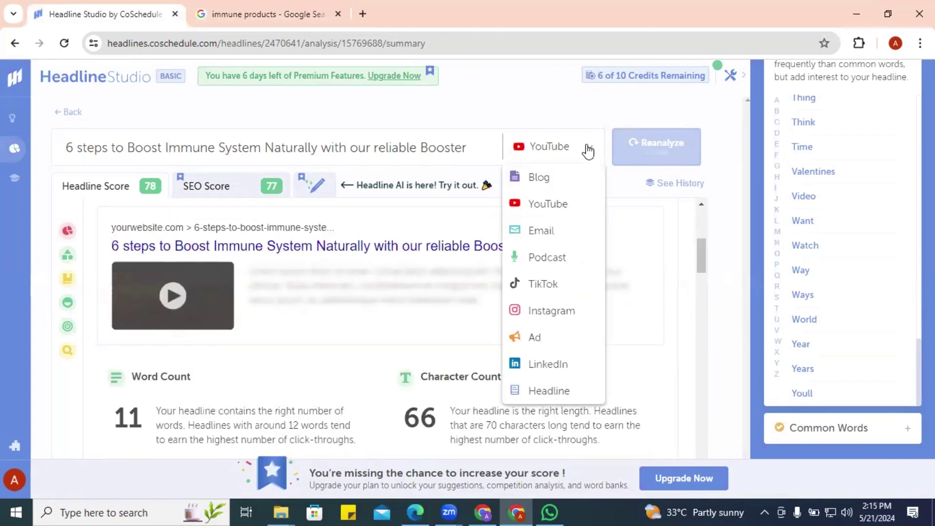
{"action": "left_click", "coordinate": [534, 374]}
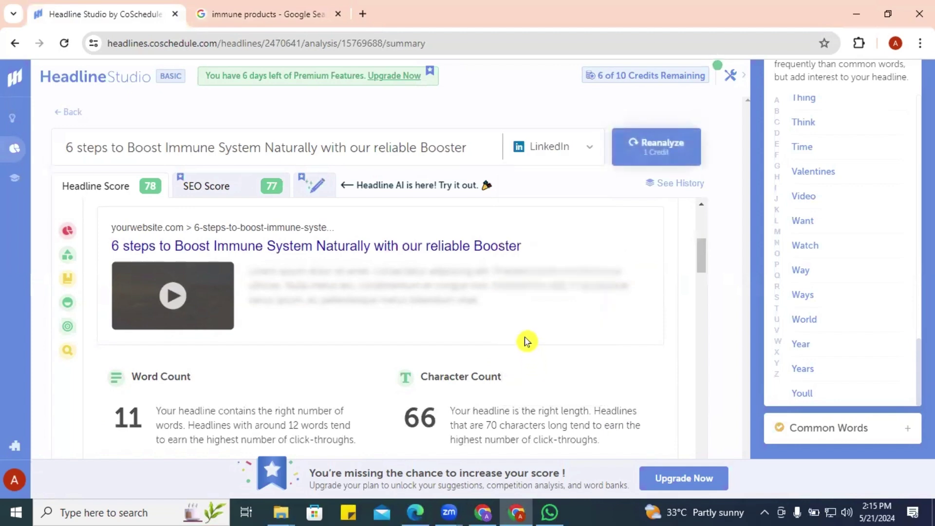
{"action": "left_click", "coordinate": [615, 159]}
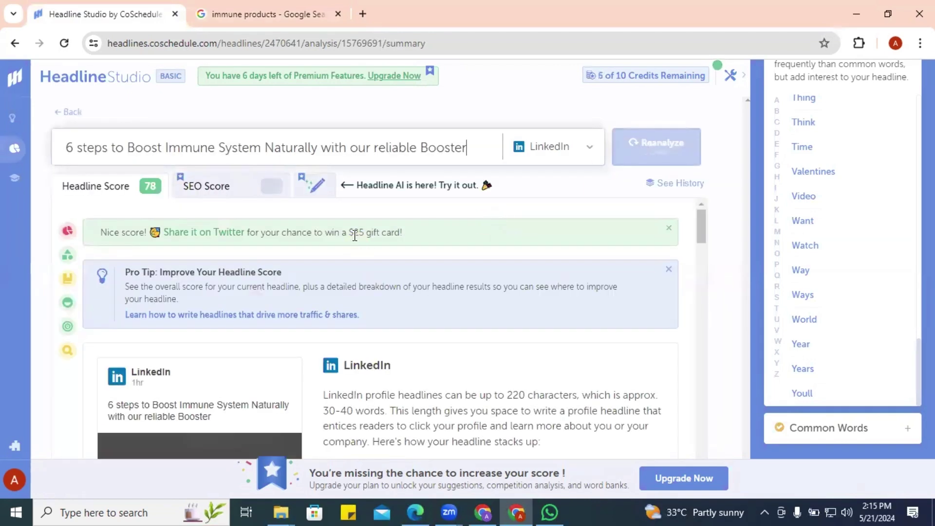
Open the LinkedIn headline's SEO Score report, dismiss the pro tip, and examine keyword quality, keyword density, average monthly searches and search competition
{"action": "scroll", "coordinate": [355, 234], "scroll_direction": "down", "scroll_amount": 3}
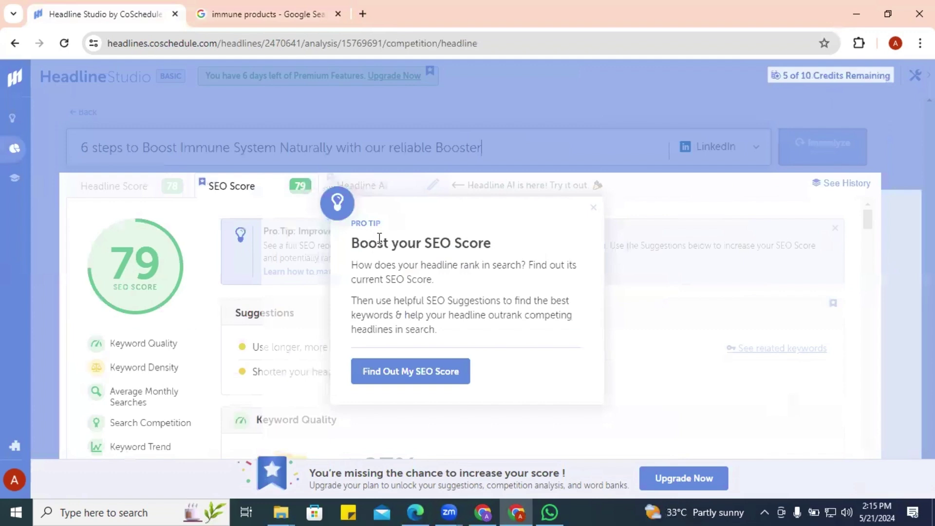
{"action": "left_click", "coordinate": [593, 209]}
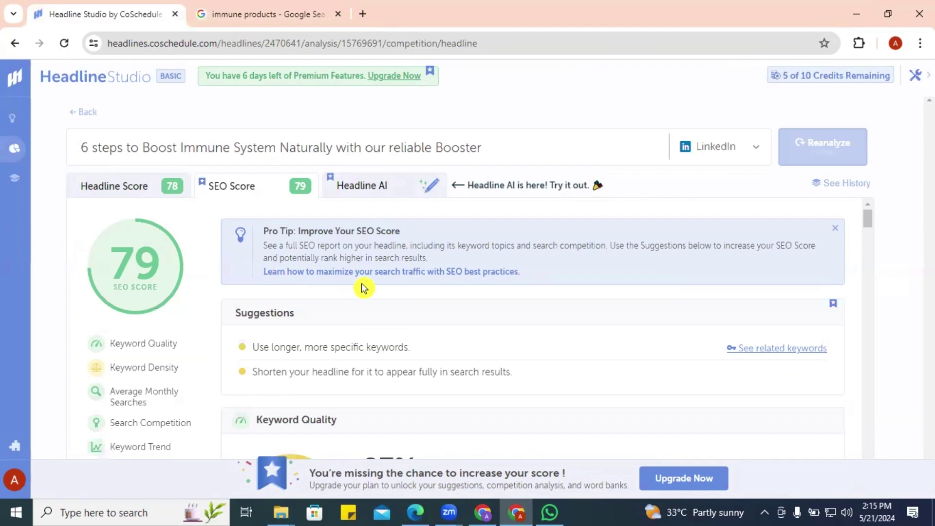
{"action": "scroll", "coordinate": [362, 286], "scroll_direction": "down", "scroll_amount": 4}
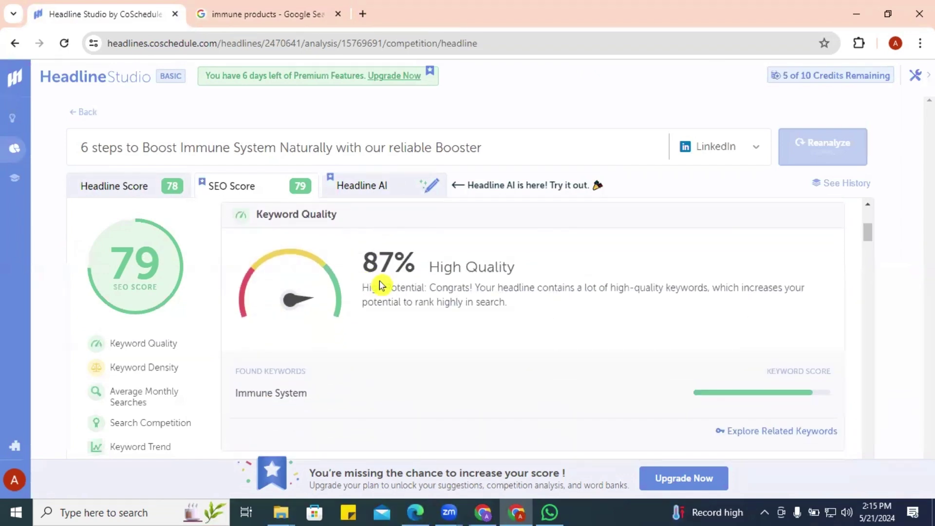
{"action": "scroll", "coordinate": [382, 286], "scroll_direction": "up", "scroll_amount": 1}
{"action": "scroll", "coordinate": [383, 285], "scroll_direction": "down", "scroll_amount": 1}
{"action": "scroll", "coordinate": [409, 286], "scroll_direction": "down", "scroll_amount": 5}
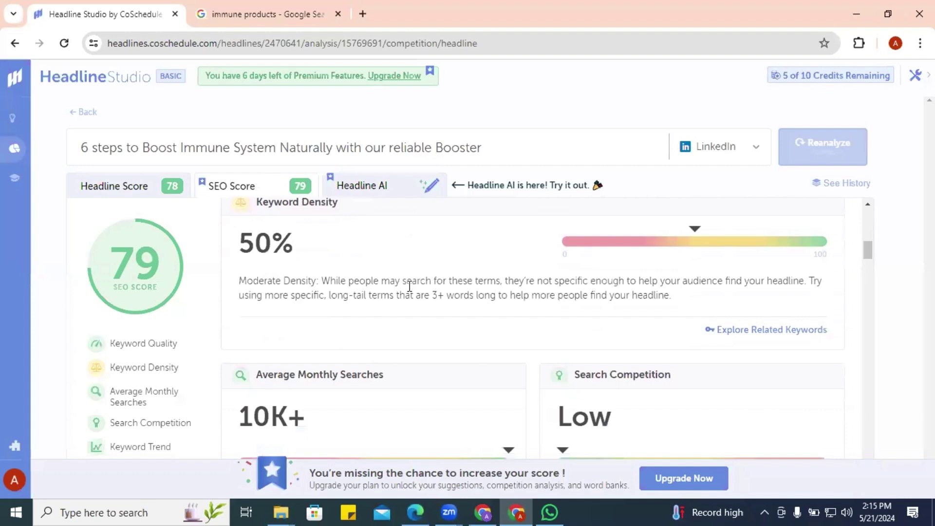
{"action": "scroll", "coordinate": [410, 286], "scroll_direction": "down", "scroll_amount": 3}
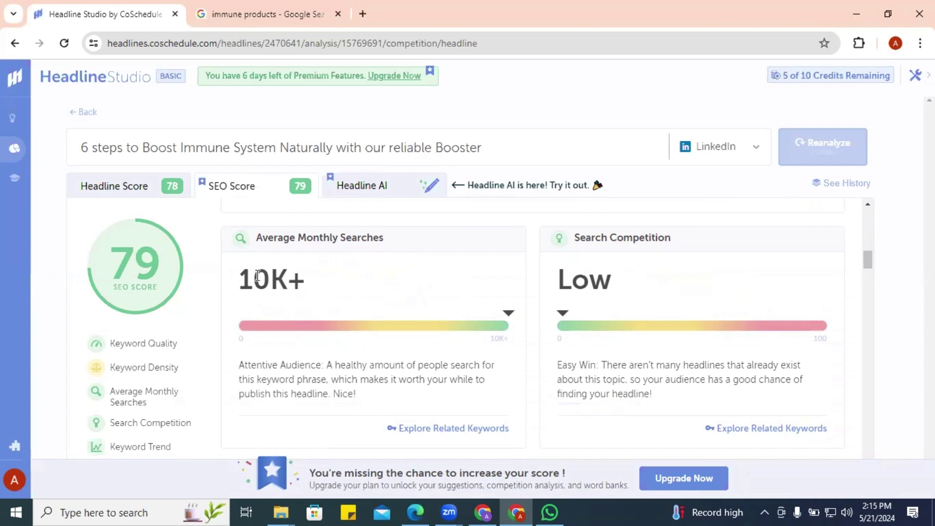
{"action": "scroll", "coordinate": [261, 280], "scroll_direction": "down", "scroll_amount": 2}
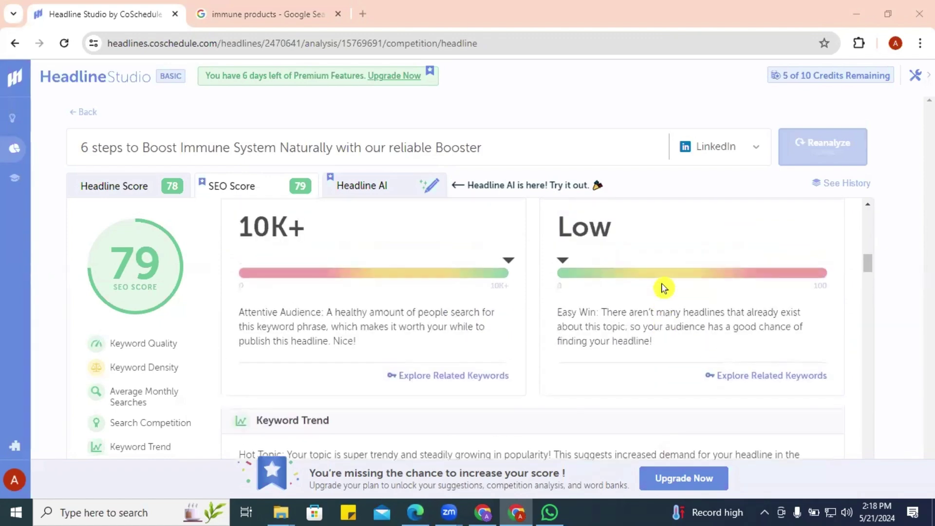
Go back to the start of the SEO report and reread its suggestions and keyword metrics through to search competition
{"action": "scroll", "coordinate": [663, 287], "scroll_direction": "up", "scroll_amount": 5}
{"action": "scroll", "coordinate": [663, 288], "scroll_direction": "up", "scroll_amount": 5}
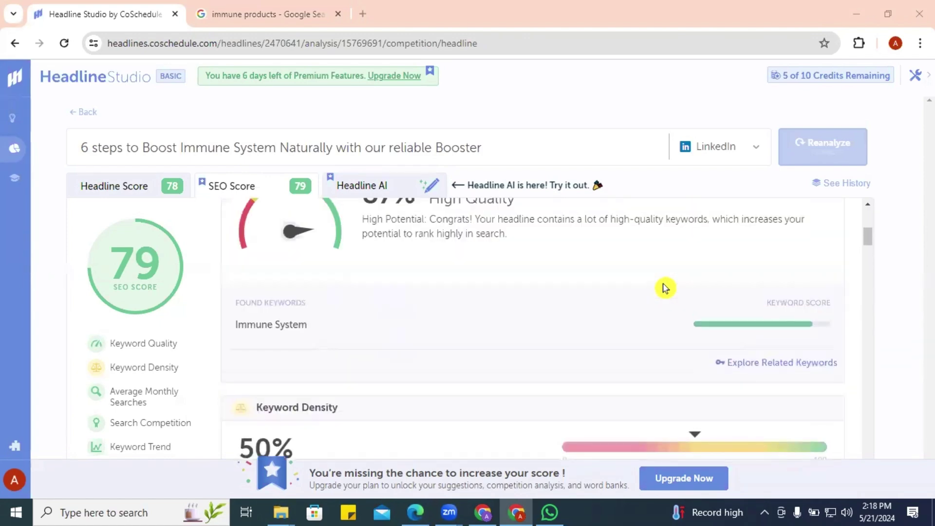
{"action": "scroll", "coordinate": [665, 287], "scroll_direction": "up", "scroll_amount": 3}
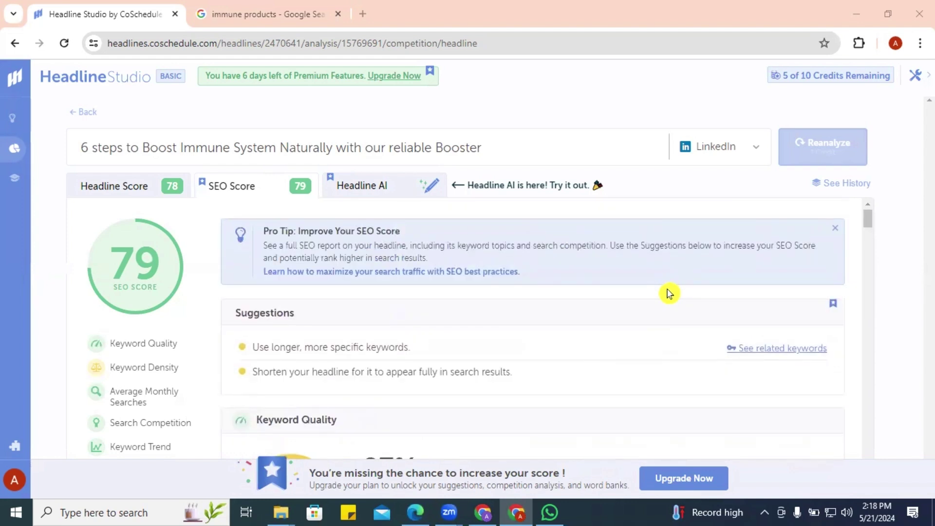
{"action": "scroll", "coordinate": [669, 292], "scroll_direction": "down", "scroll_amount": 1}
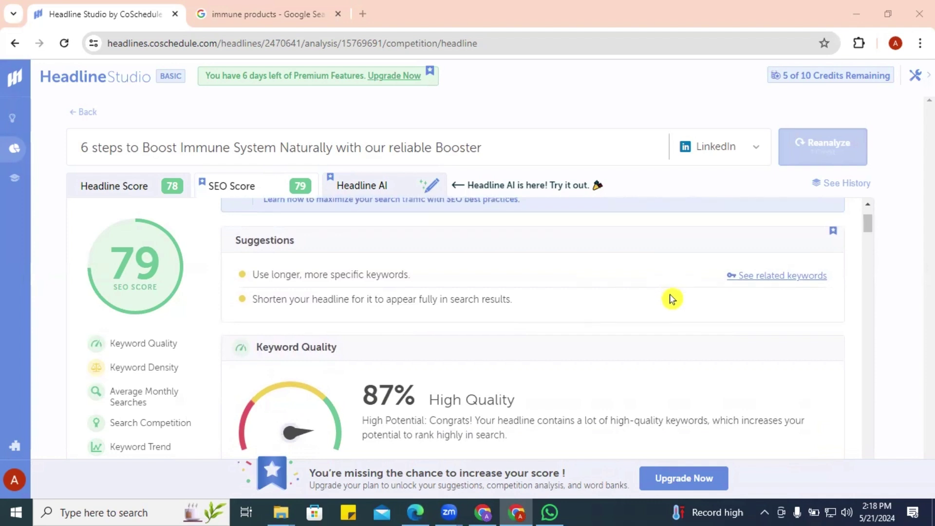
{"action": "scroll", "coordinate": [671, 296], "scroll_direction": "down", "scroll_amount": 1}
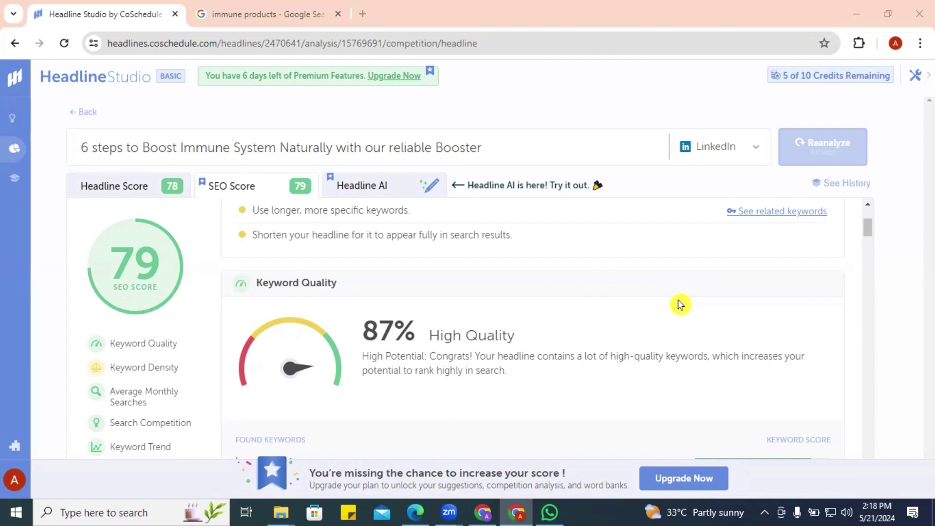
{"action": "scroll", "coordinate": [652, 317], "scroll_direction": "down", "scroll_amount": 3}
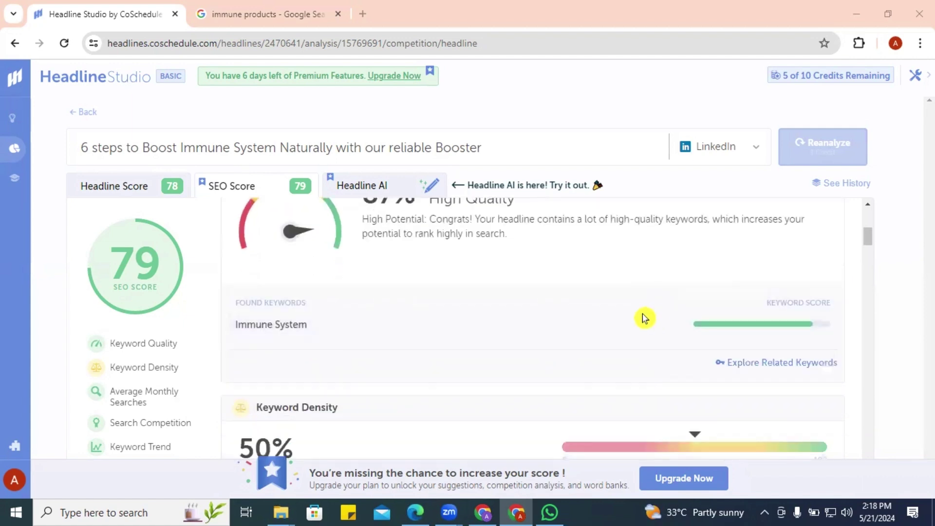
{"action": "scroll", "coordinate": [644, 318], "scroll_direction": "down", "scroll_amount": 3}
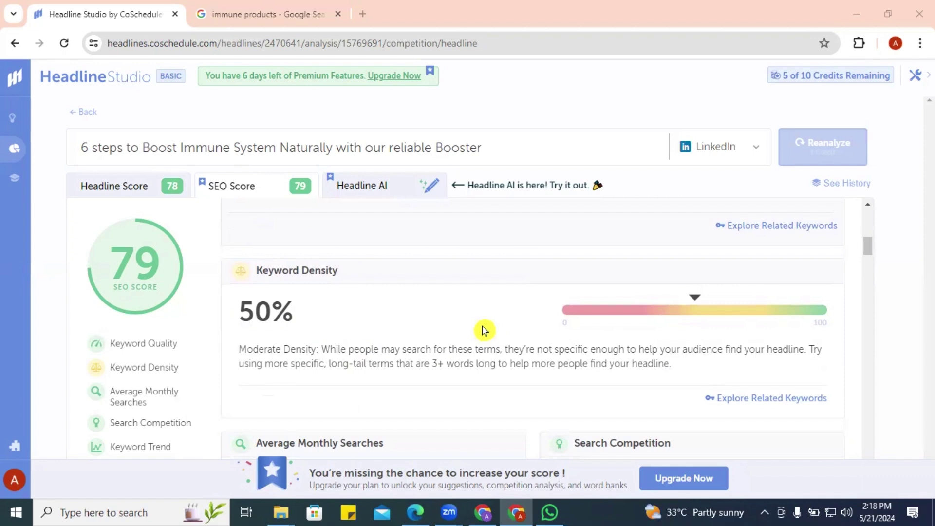
{"action": "scroll", "coordinate": [500, 335], "scroll_direction": "down", "scroll_amount": 2}
{"action": "scroll", "coordinate": [500, 334], "scroll_direction": "down", "scroll_amount": 3}
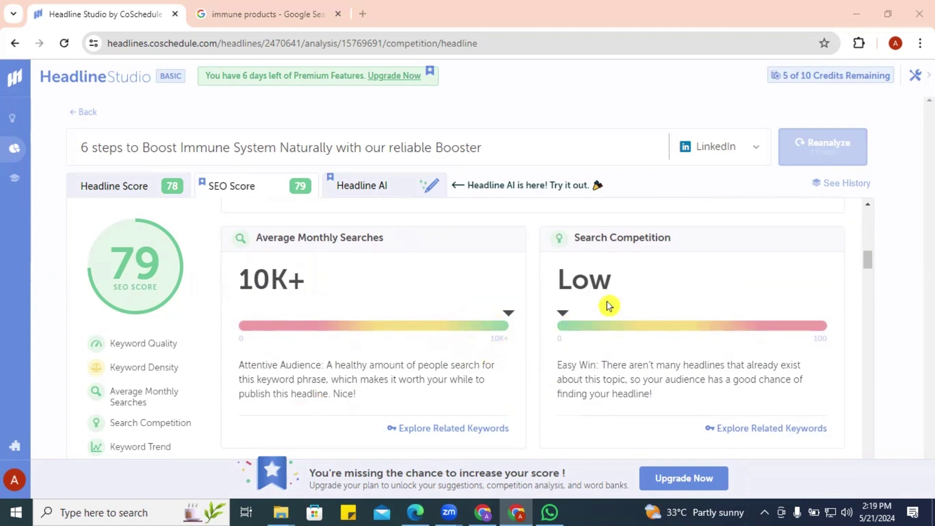
{"action": "scroll", "coordinate": [607, 305], "scroll_direction": "down", "scroll_amount": 1}
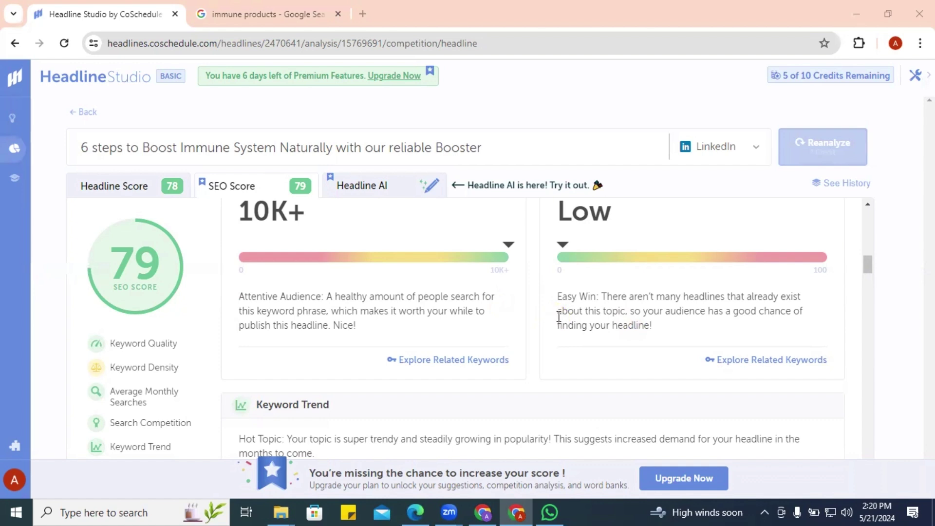
Review the SEO report's keyword trend chart, search preview and headline competition chart, then put the cursor in the headline field
{"action": "scroll", "coordinate": [559, 318], "scroll_direction": "down", "scroll_amount": 5}
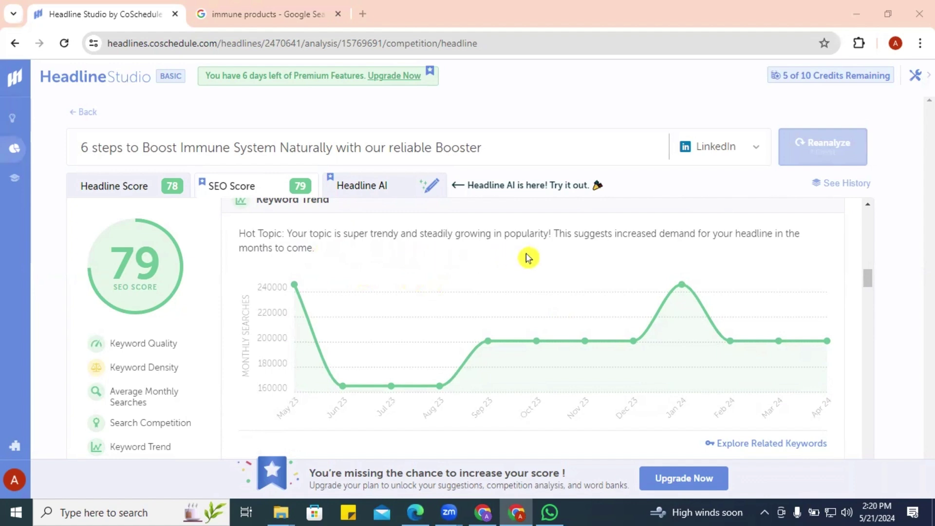
{"action": "scroll", "coordinate": [528, 260], "scroll_direction": "down", "scroll_amount": 4}
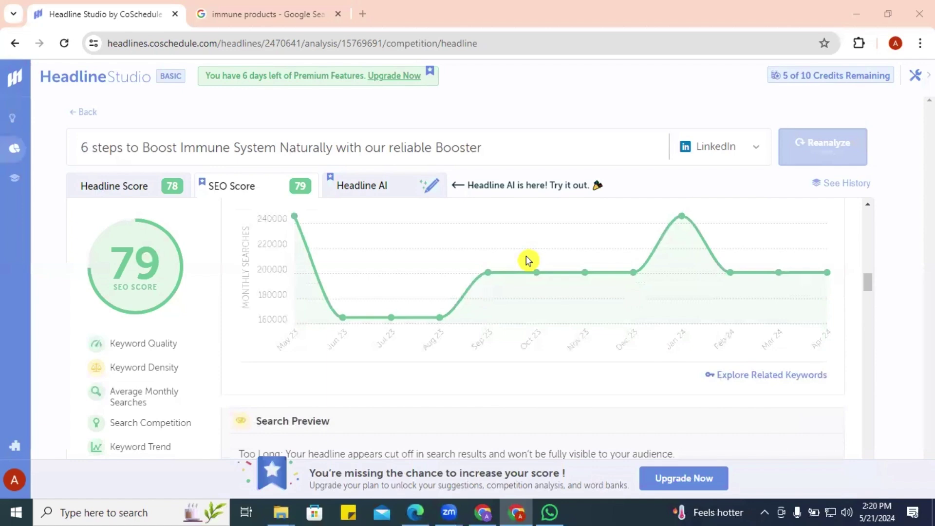
{"action": "scroll", "coordinate": [528, 265], "scroll_direction": "down", "scroll_amount": 4}
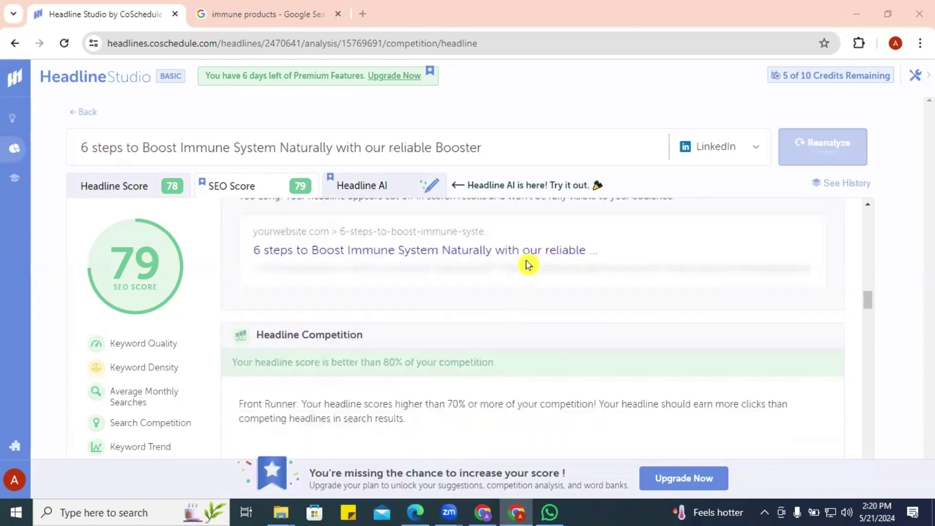
{"action": "scroll", "coordinate": [527, 265], "scroll_direction": "down", "scroll_amount": 4}
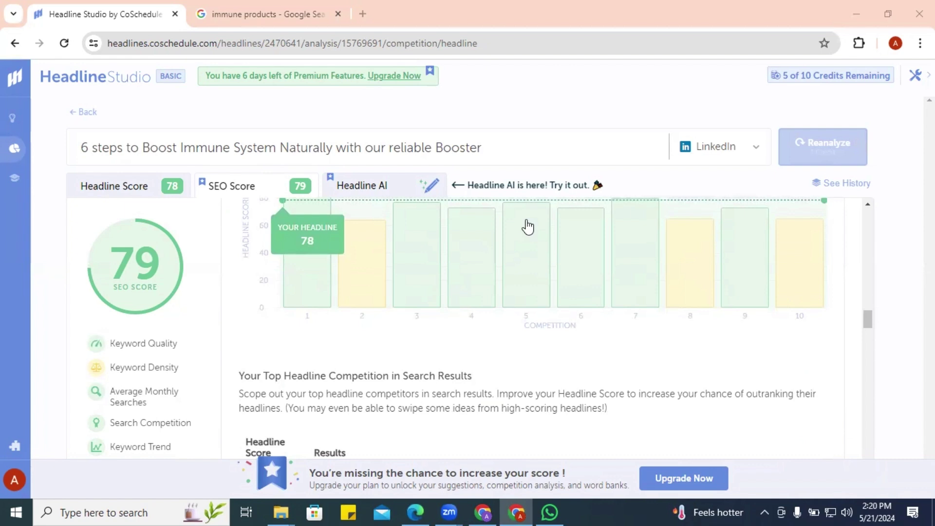
{"action": "left_click", "coordinate": [519, 152]}
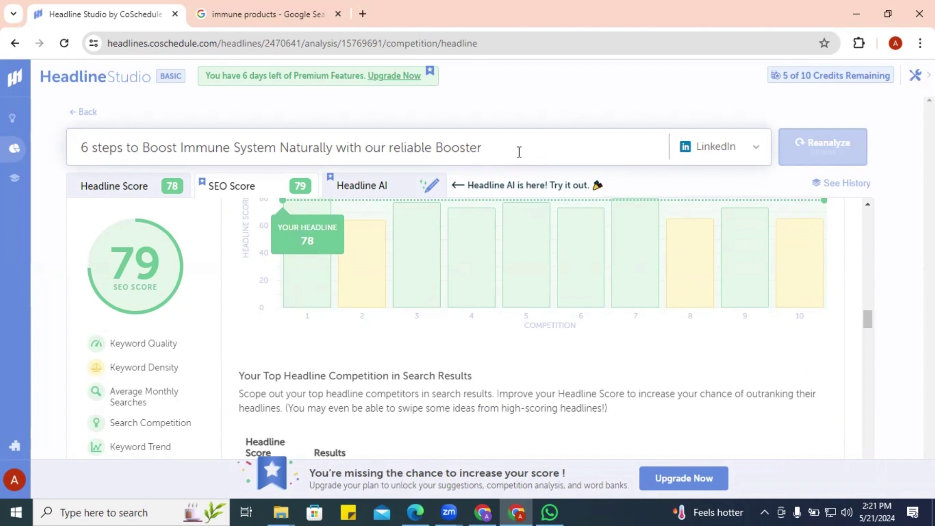
Replace the headline with "How to Boost Your Immune System Naturally" and reanalyze it for LinkedIn
{"action": "key", "text": "ctrl+a"}
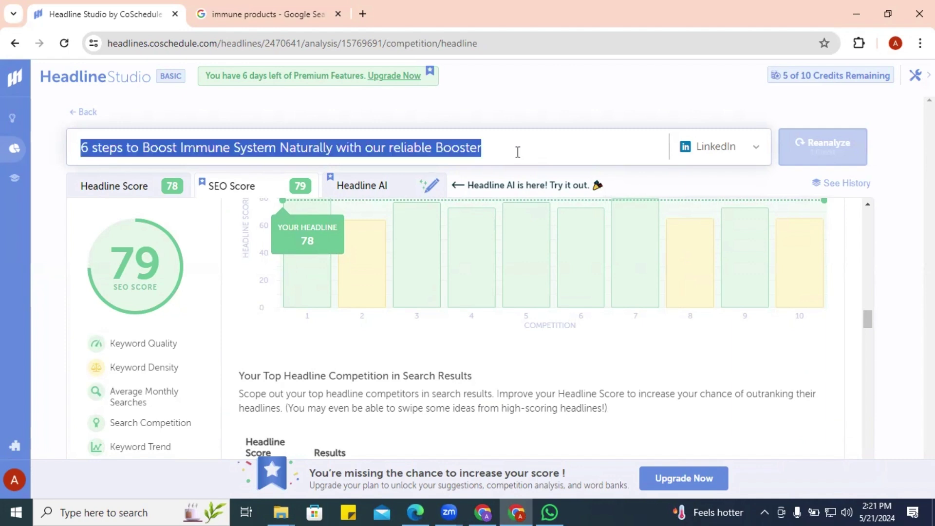
{"action": "type", "text": "How to boost yo"}
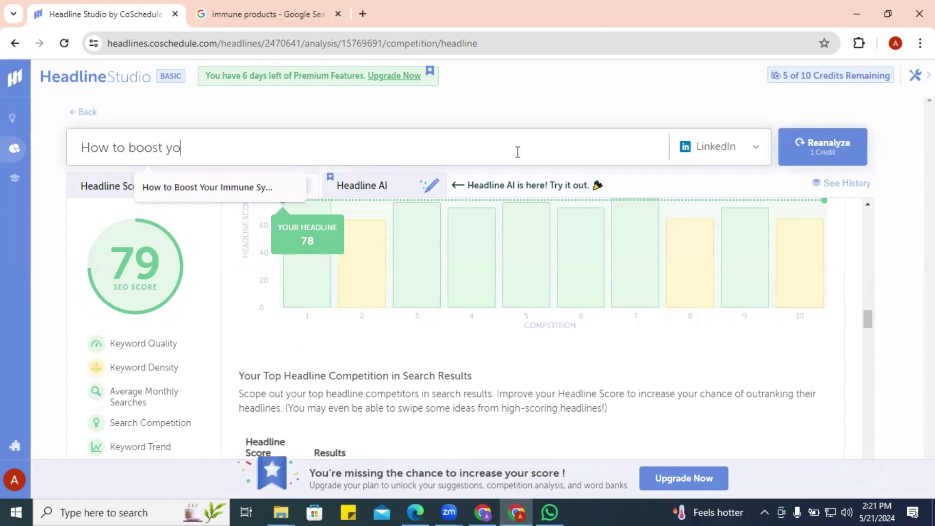
{"action": "type", "text": "ur immune system"}
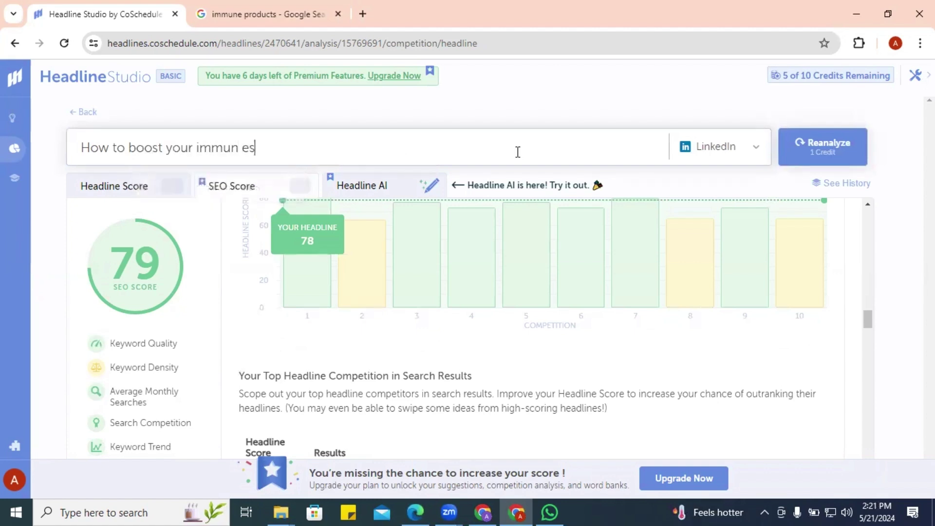
{"action": "left_click", "coordinate": [224, 187]}
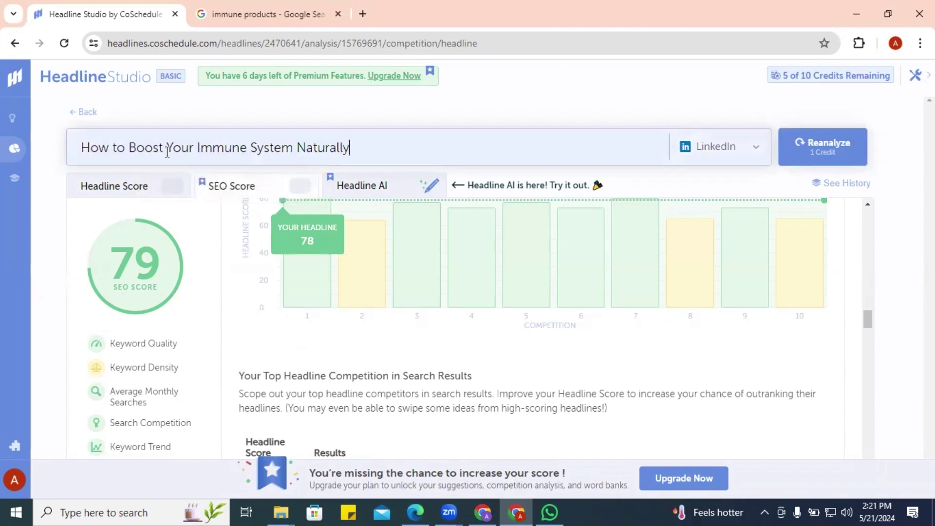
{"action": "left_click", "coordinate": [835, 142]}
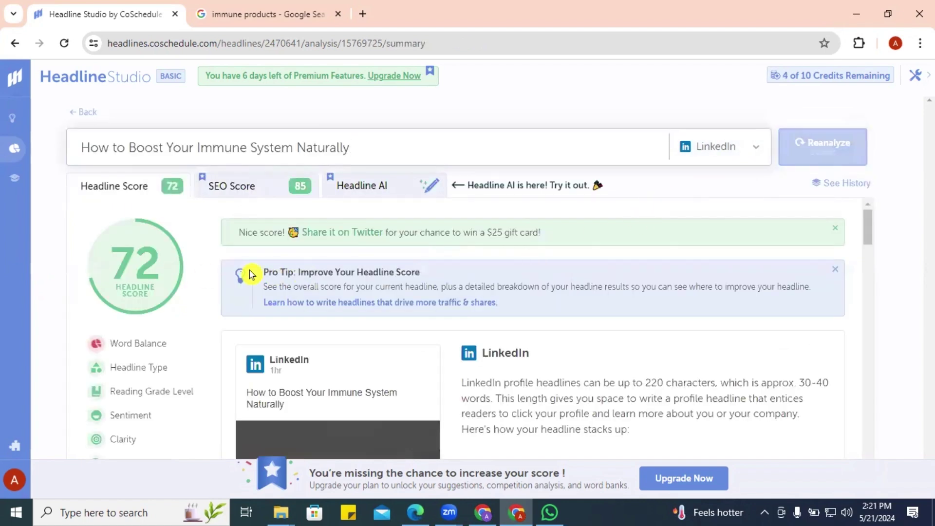
Skim the new headline's score report, from the LinkedIn preview through the length guidance and the sections below
{"action": "scroll", "coordinate": [323, 282], "scroll_direction": "down", "scroll_amount": 4}
{"action": "scroll", "coordinate": [485, 275], "scroll_direction": "down", "scroll_amount": 3}
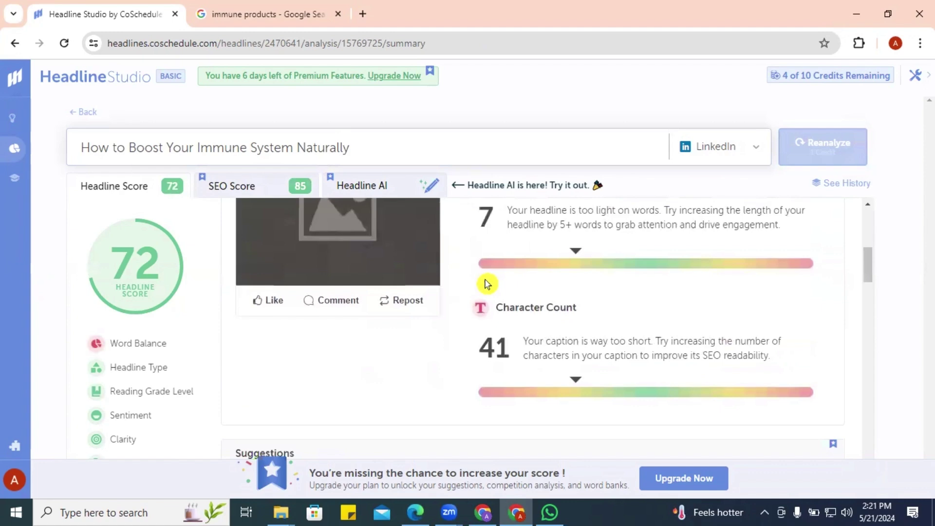
{"action": "scroll", "coordinate": [502, 287], "scroll_direction": "up", "scroll_amount": 3}
{"action": "scroll", "coordinate": [532, 294], "scroll_direction": "down", "scroll_amount": 3}
{"action": "scroll", "coordinate": [534, 298], "scroll_direction": "down", "scroll_amount": 8}
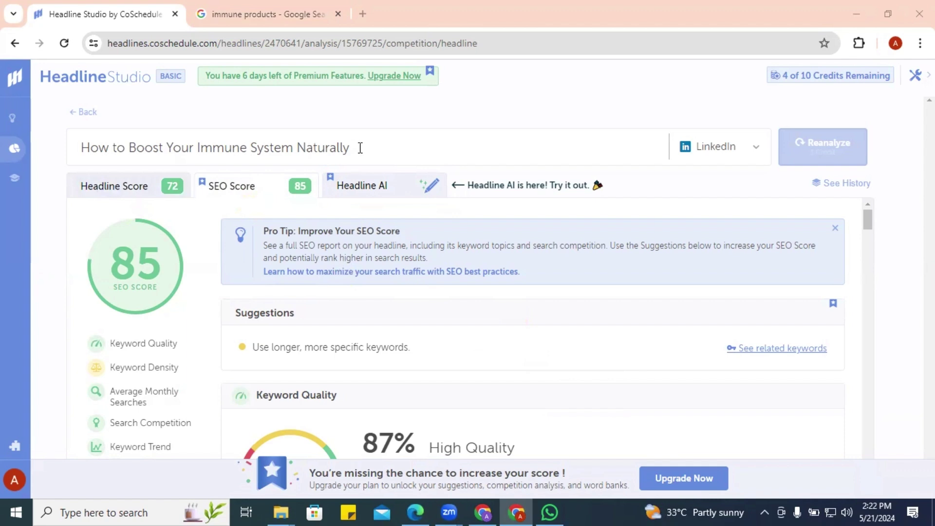
Return to the Headline Score report and examine the LinkedIn word count and character count guidance
{"action": "left_click", "coordinate": [81, 189]}
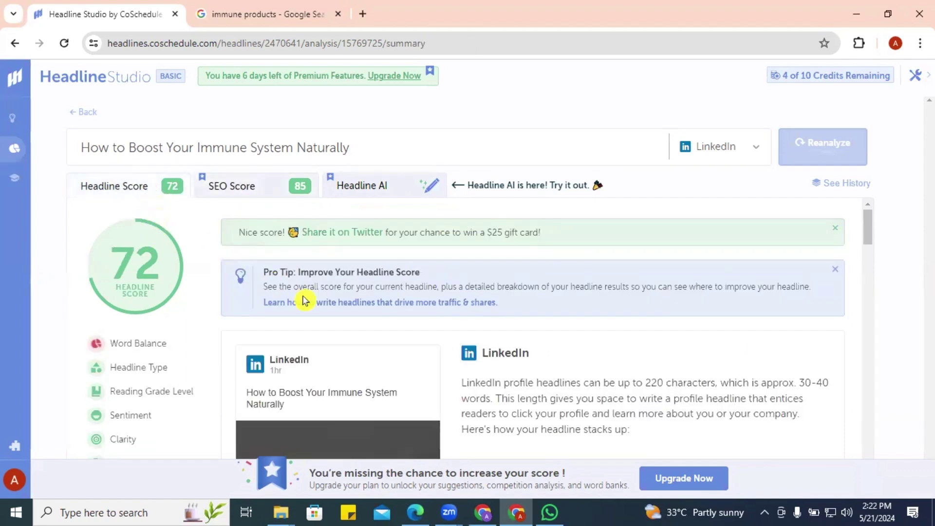
{"action": "scroll", "coordinate": [448, 320], "scroll_direction": "down", "scroll_amount": 3}
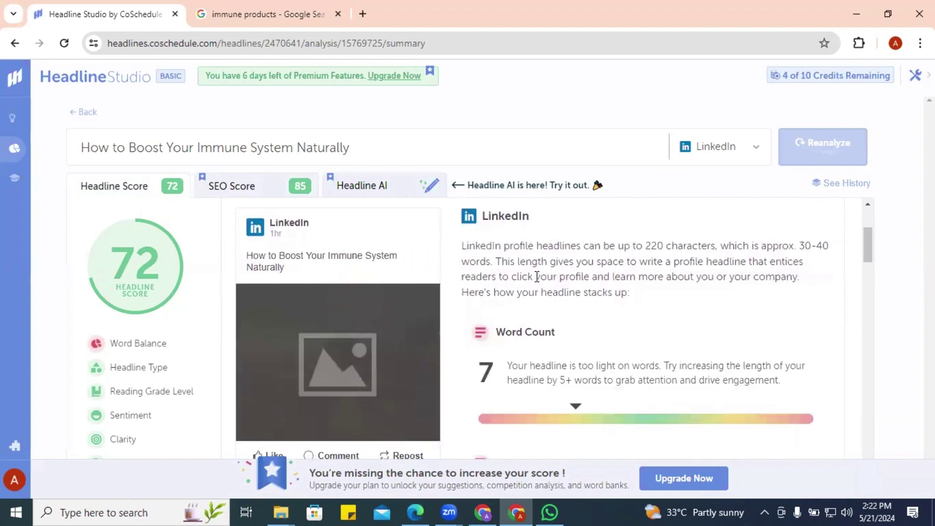
{"action": "scroll", "coordinate": [537, 277], "scroll_direction": "down", "scroll_amount": 5}
{"action": "scroll", "coordinate": [537, 275], "scroll_direction": "up", "scroll_amount": 4}
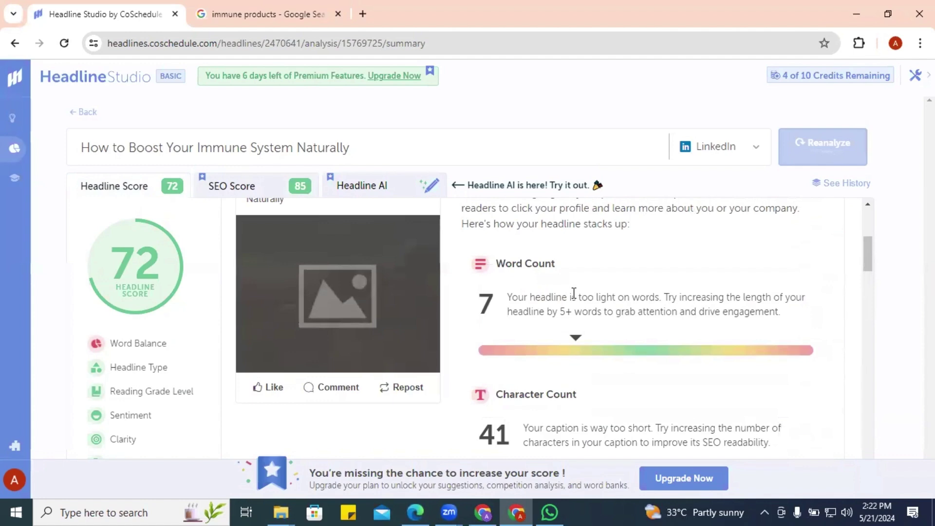
{"action": "scroll", "coordinate": [553, 302], "scroll_direction": "down", "scroll_amount": 2}
{"action": "scroll", "coordinate": [554, 308], "scroll_direction": "up", "scroll_amount": 2}
{"action": "scroll", "coordinate": [554, 309], "scroll_direction": "down", "scroll_amount": 2}
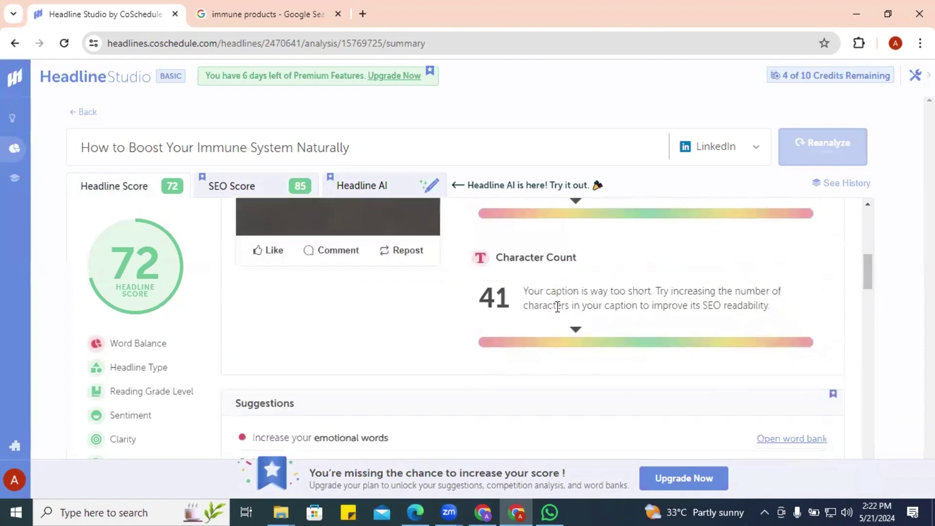
Examine the headline's word balance, including its common, uncommon, emotional and power words
{"action": "scroll", "coordinate": [551, 306], "scroll_direction": "down", "scroll_amount": 5}
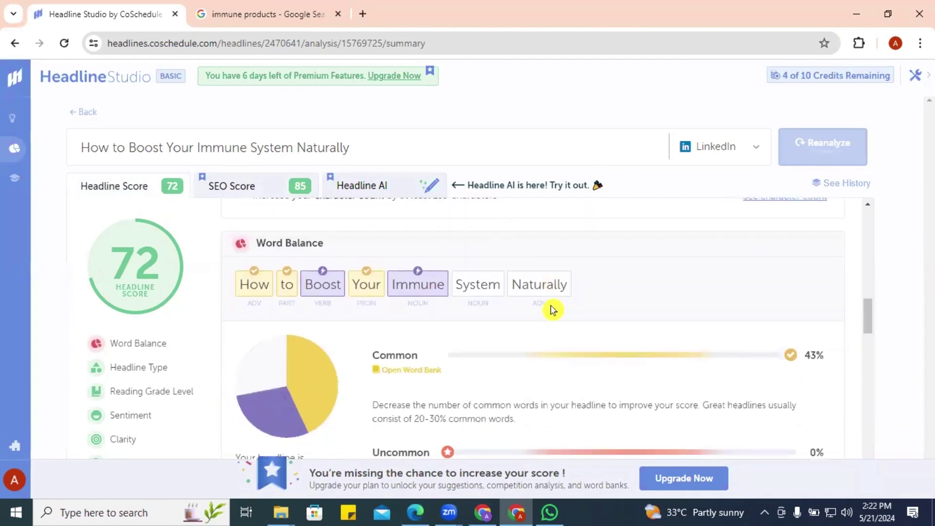
{"action": "scroll", "coordinate": [554, 310], "scroll_direction": "down", "scroll_amount": 4}
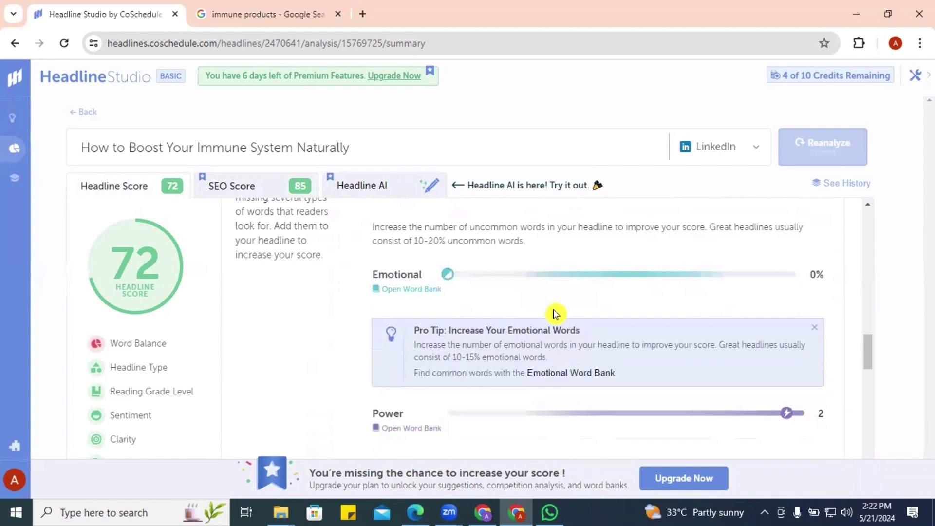
{"action": "scroll", "coordinate": [555, 313], "scroll_direction": "up", "scroll_amount": 3}
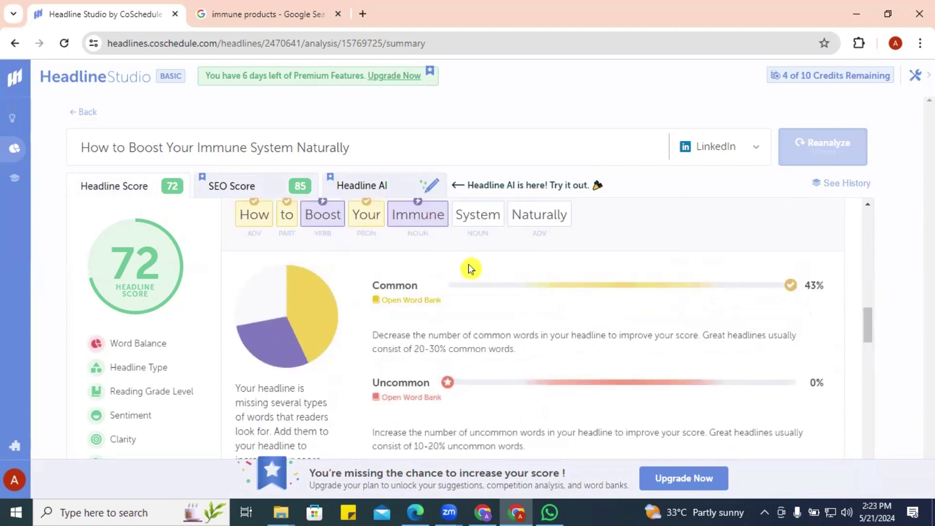
Review the headline type, reading grade level, sentiment, clarity and skimmability results
{"action": "scroll", "coordinate": [469, 269], "scroll_direction": "down", "scroll_amount": 7}
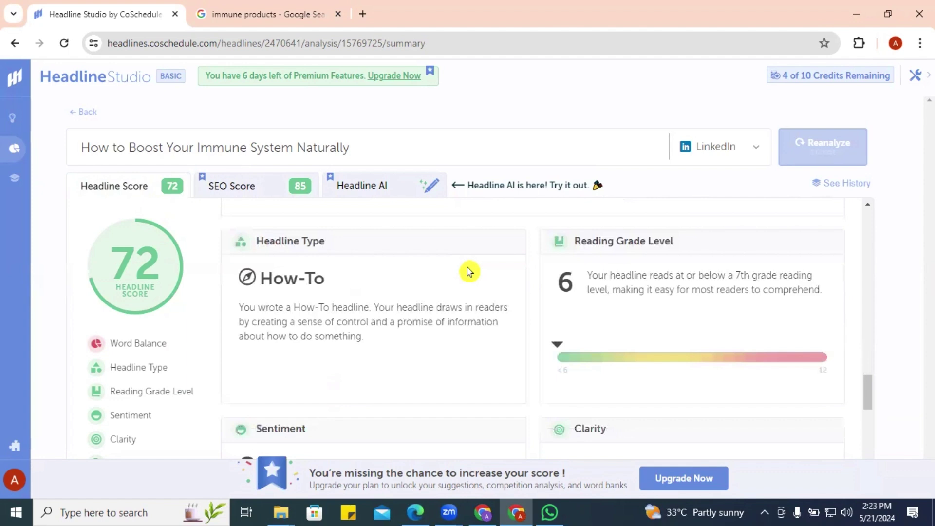
{"action": "scroll", "coordinate": [469, 271], "scroll_direction": "down", "scroll_amount": 1}
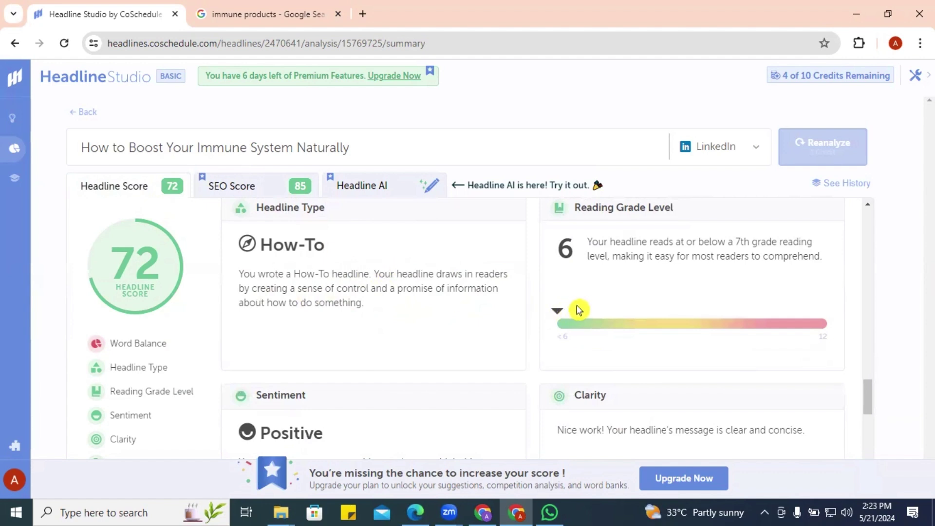
{"action": "scroll", "coordinate": [636, 261], "scroll_direction": "up", "scroll_amount": 1}
{"action": "scroll", "coordinate": [640, 271], "scroll_direction": "down", "scroll_amount": 1}
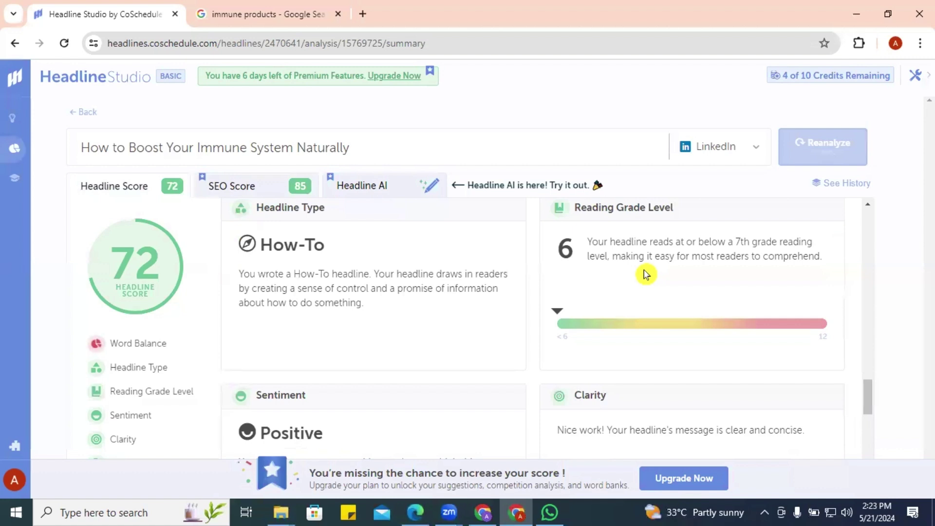
{"action": "scroll", "coordinate": [645, 272], "scroll_direction": "down", "scroll_amount": 1}
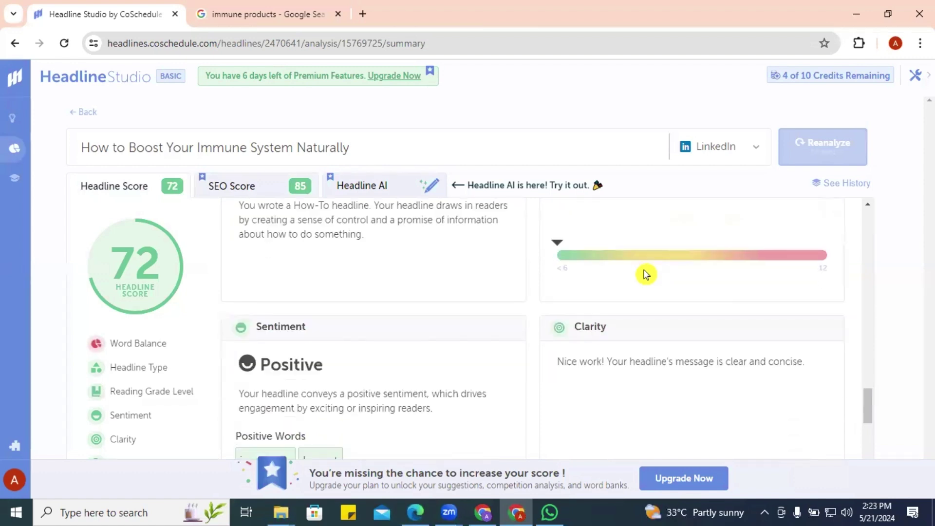
{"action": "scroll", "coordinate": [614, 287], "scroll_direction": "down", "scroll_amount": 1}
{"action": "scroll", "coordinate": [454, 314], "scroll_direction": "down", "scroll_amount": 3}
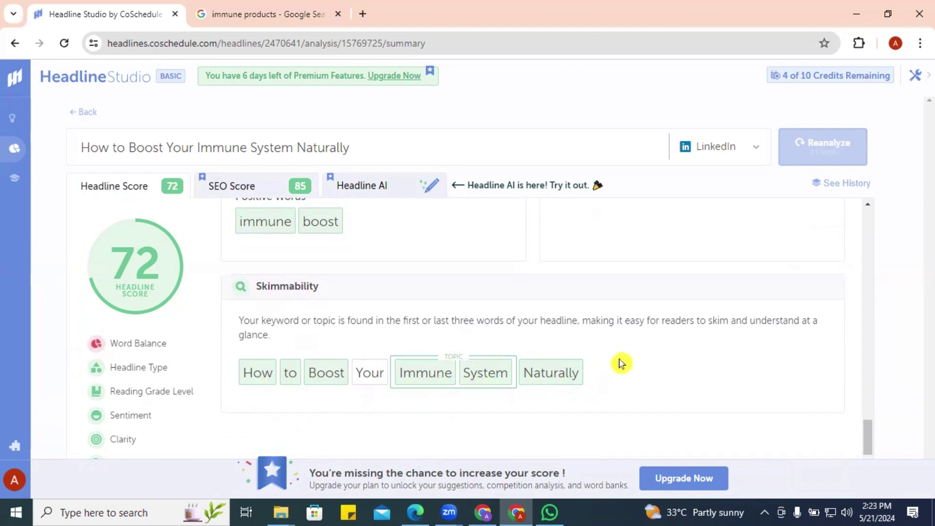
Open the SEO Score report and check keyword quality, including the details of the found keyword "Immune System"
{"action": "left_click", "coordinate": [270, 195]}
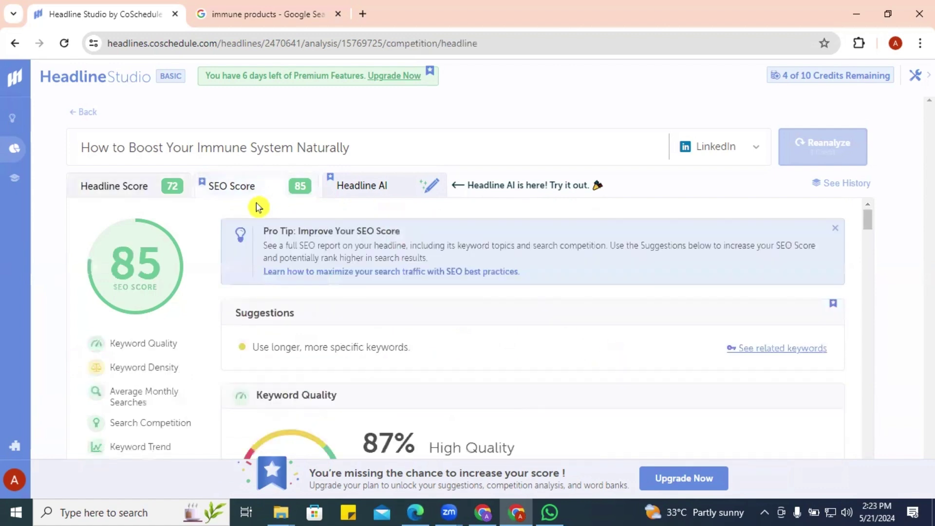
{"action": "scroll", "coordinate": [399, 348], "scroll_direction": "down", "scroll_amount": 3}
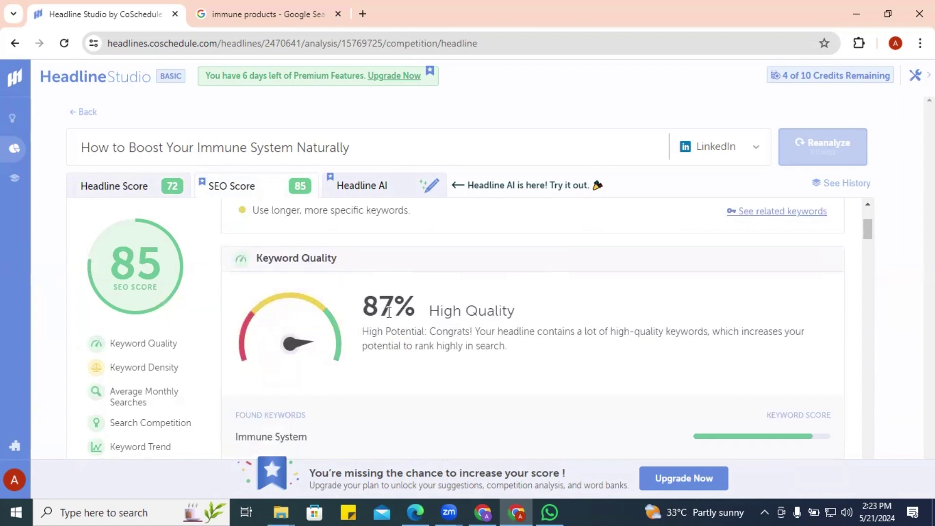
{"action": "scroll", "coordinate": [417, 328], "scroll_direction": "down", "scroll_amount": 4}
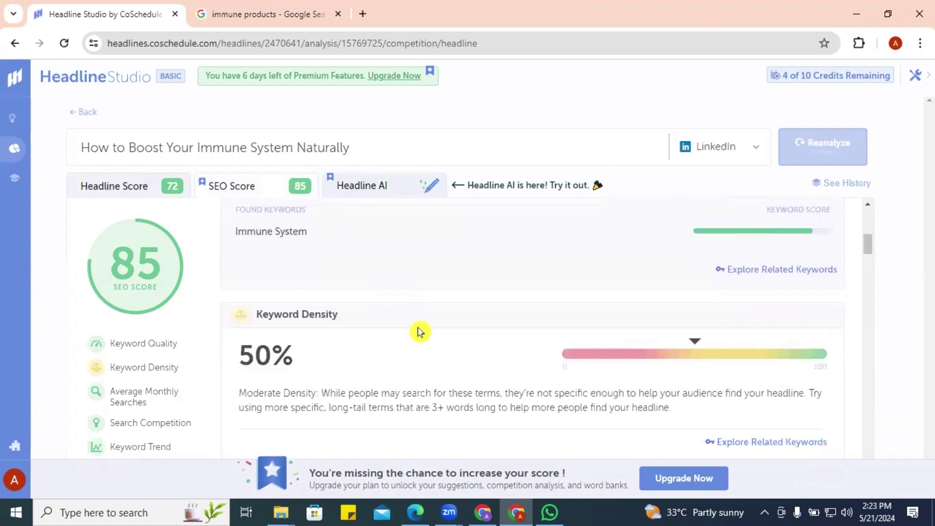
{"action": "mouse_move", "coordinate": [302, 234]}
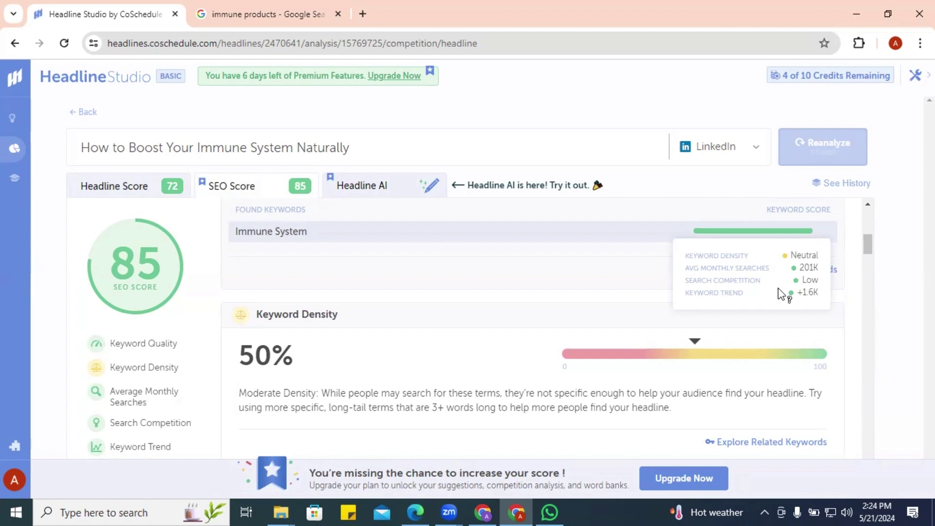
Revisit the keyword quality section and examine keyword density, average monthly searches and search competition
{"action": "left_click", "coordinate": [146, 345]}
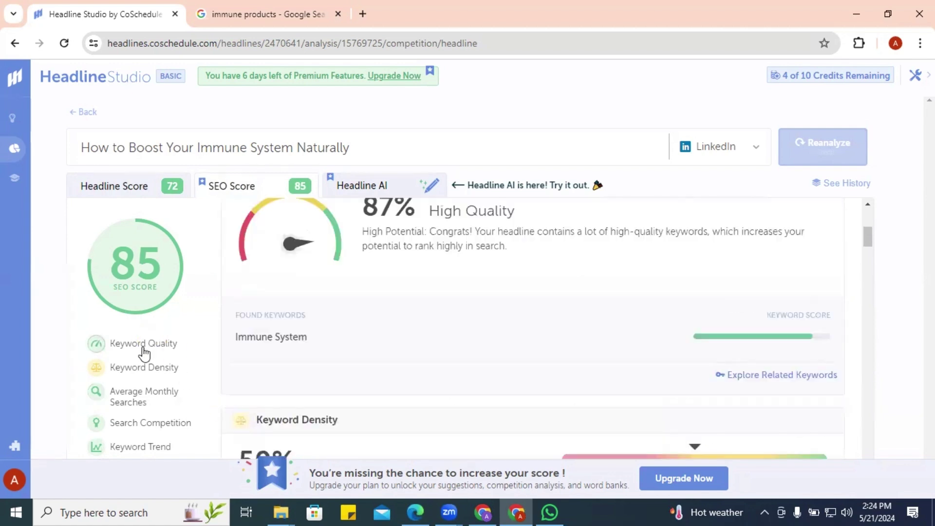
{"action": "scroll", "coordinate": [428, 336], "scroll_direction": "down", "scroll_amount": 3}
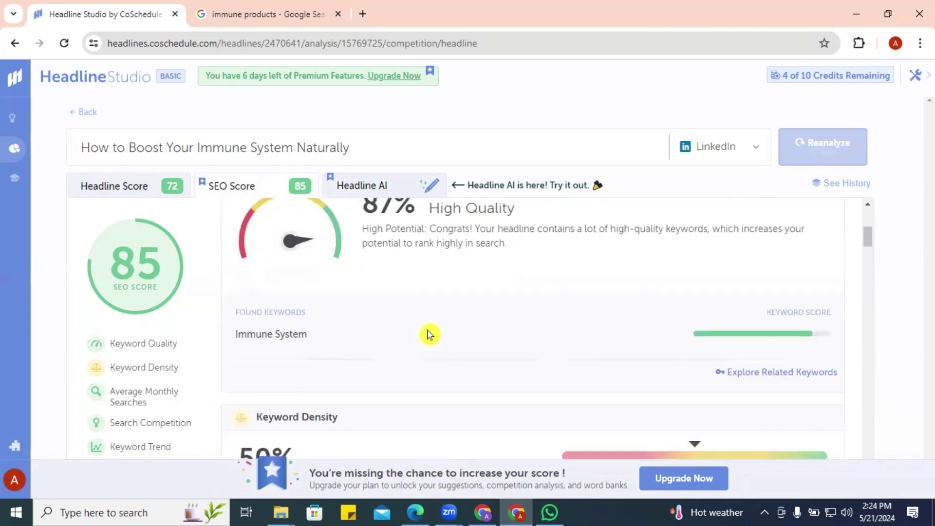
{"action": "scroll", "coordinate": [429, 335], "scroll_direction": "down", "scroll_amount": 3}
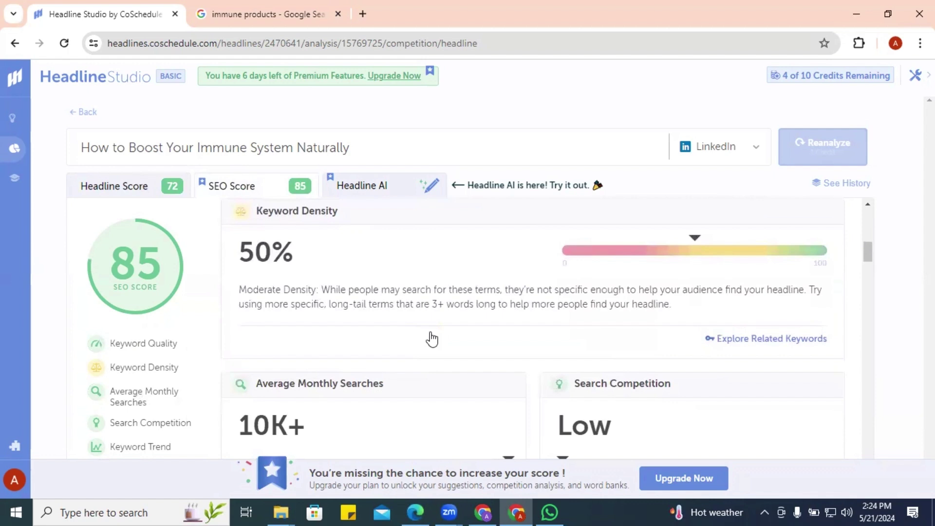
{"action": "scroll", "coordinate": [433, 339], "scroll_direction": "down", "scroll_amount": 3}
{"action": "left_click", "coordinate": [130, 396]}
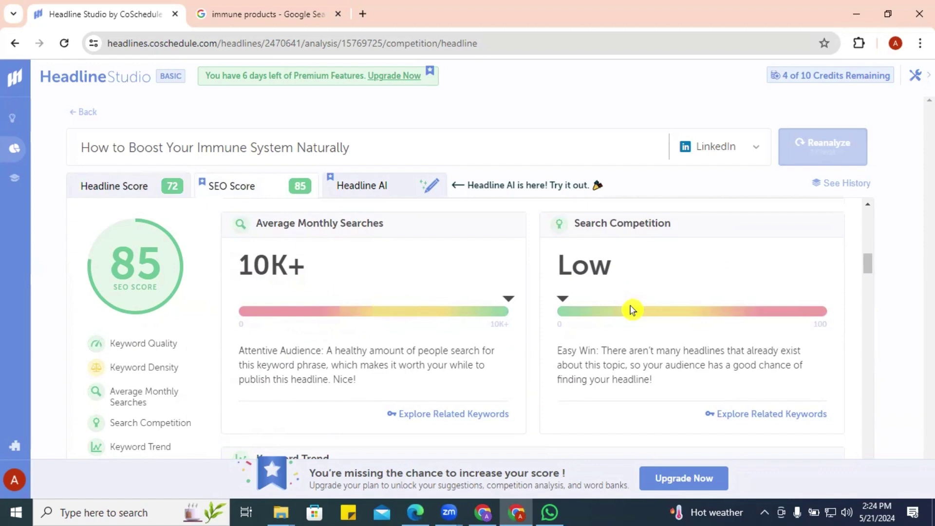
Review the SEO report's keyword trend chart, search preview and headline competition section
{"action": "scroll", "coordinate": [632, 311], "scroll_direction": "down", "scroll_amount": 4}
{"action": "scroll", "coordinate": [631, 311], "scroll_direction": "down", "scroll_amount": 1}
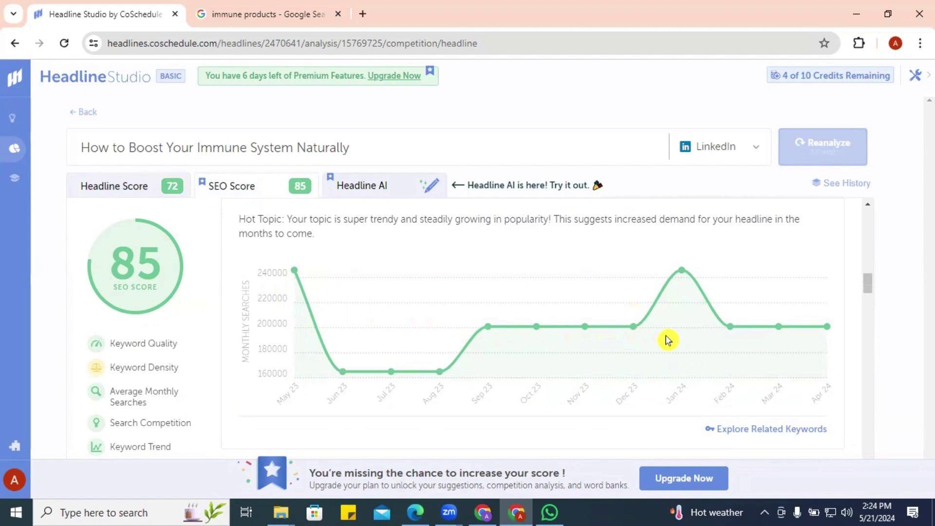
{"action": "scroll", "coordinate": [679, 343], "scroll_direction": "down", "scroll_amount": 4}
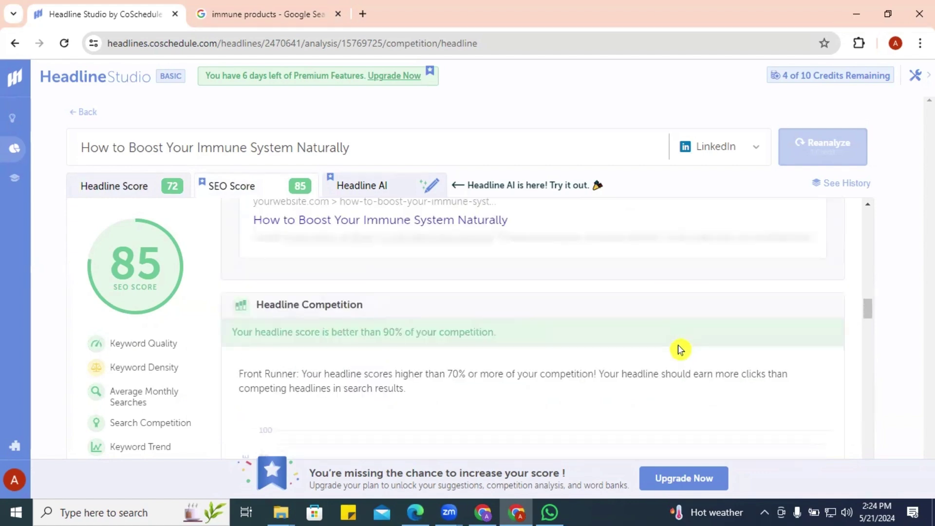
{"action": "scroll", "coordinate": [680, 348], "scroll_direction": "up", "scroll_amount": 4}
{"action": "scroll", "coordinate": [680, 347], "scroll_direction": "down", "scroll_amount": 6}
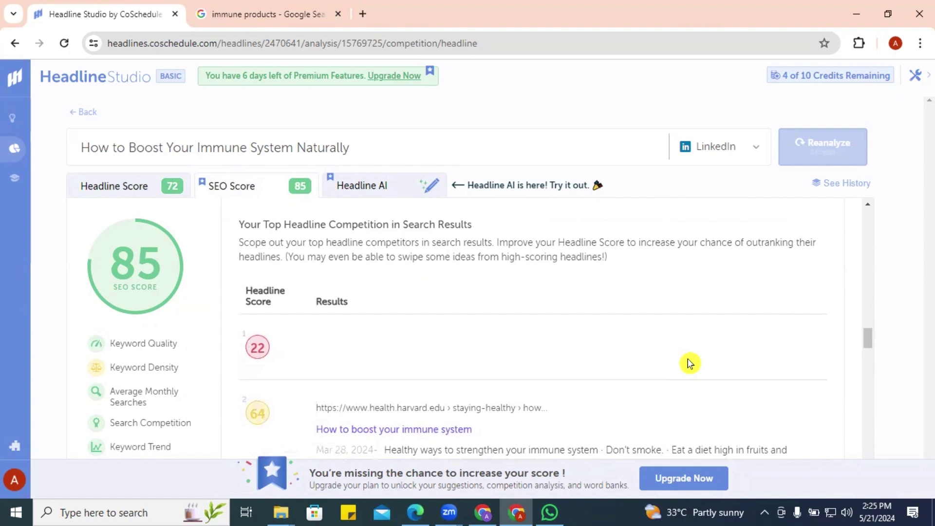
Compare the headline scores of the top competing search results
{"action": "scroll", "coordinate": [278, 347], "scroll_direction": "down", "scroll_amount": 1}
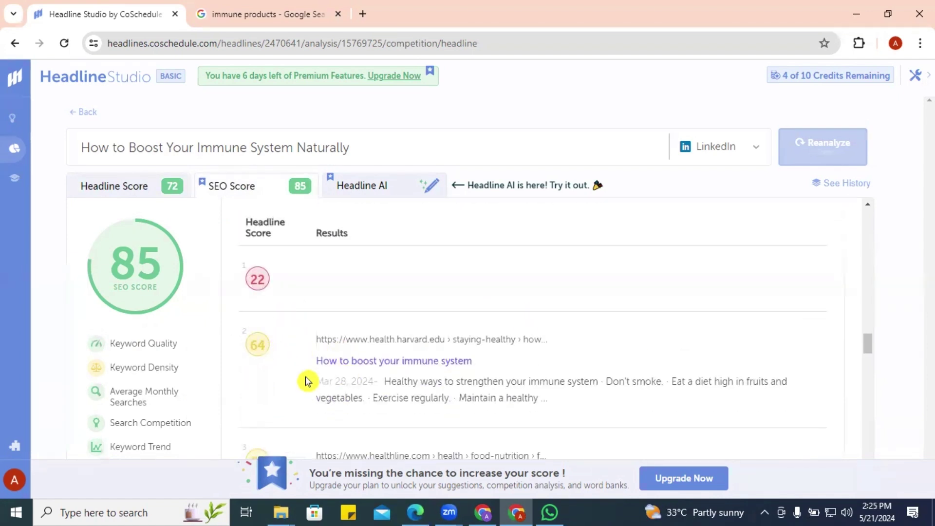
{"action": "scroll", "coordinate": [276, 361], "scroll_direction": "down", "scroll_amount": 1}
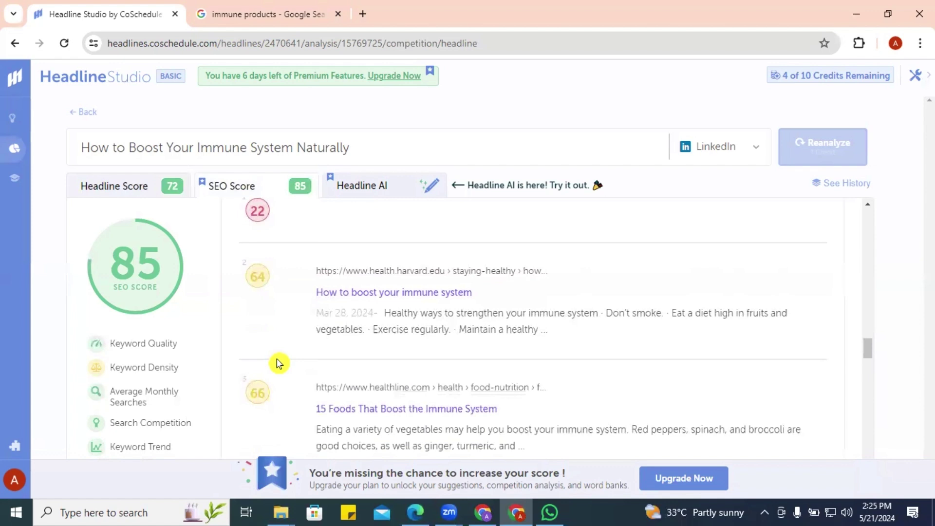
{"action": "scroll", "coordinate": [282, 367], "scroll_direction": "down", "scroll_amount": 1}
{"action": "scroll", "coordinate": [284, 369], "scroll_direction": "down", "scroll_amount": 1}
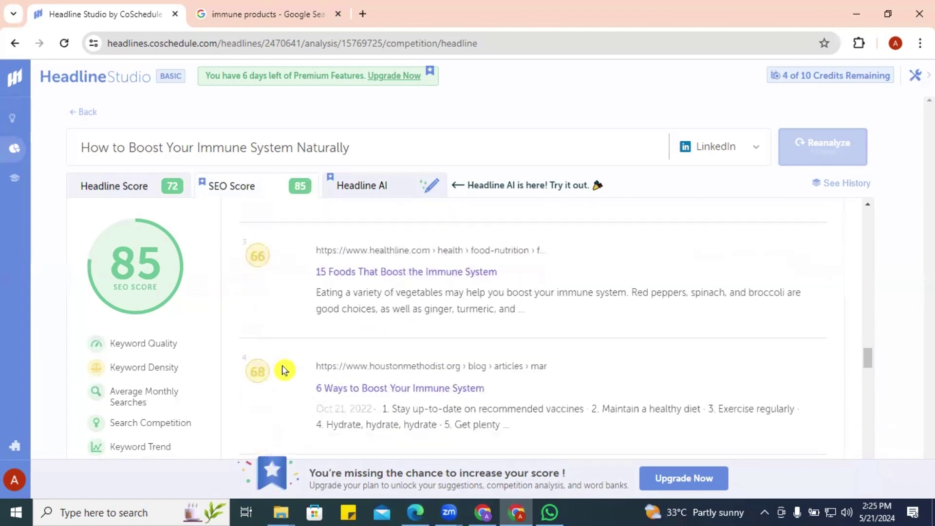
Open the competing article "6 Ways to Boost Your Immune System" in a new tab and read through its opening sections
{"action": "right_click", "coordinate": [403, 388]}
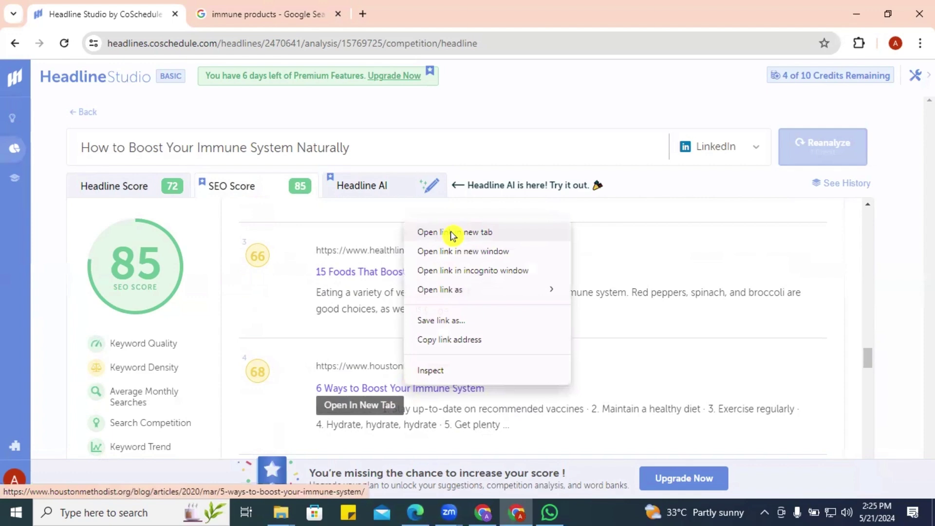
{"action": "left_click", "coordinate": [425, 232]}
{"action": "key", "text": "ctrl+Tab"}
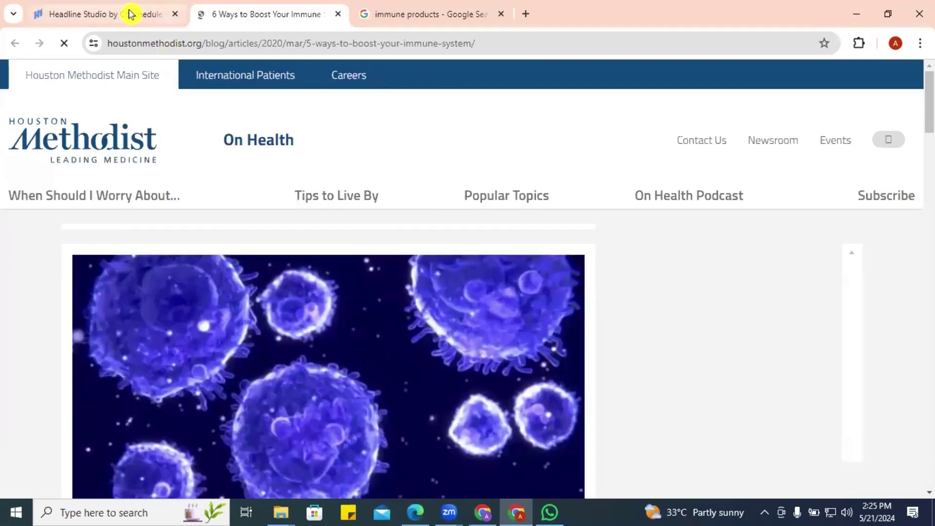
{"action": "left_click", "coordinate": [131, 15]}
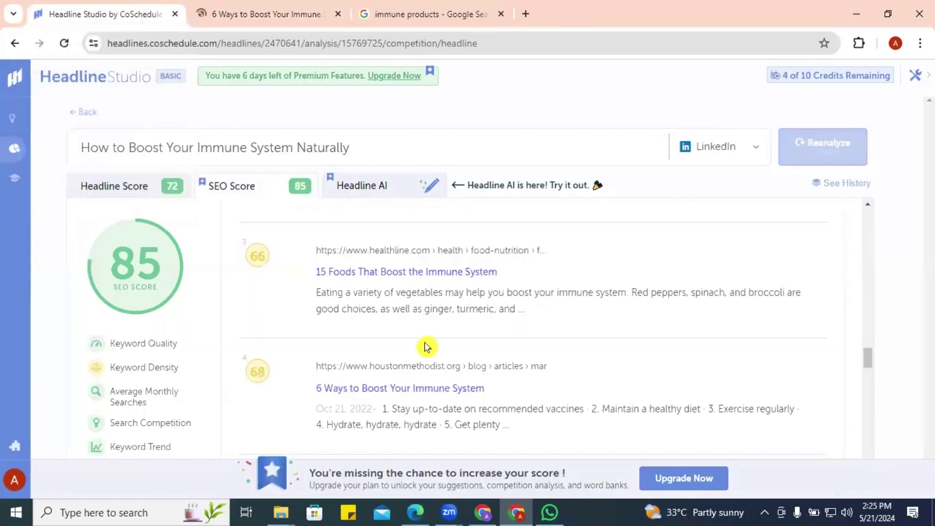
{"action": "left_click", "coordinate": [256, 16]}
{"action": "scroll", "coordinate": [476, 293], "scroll_direction": "down", "scroll_amount": 5}
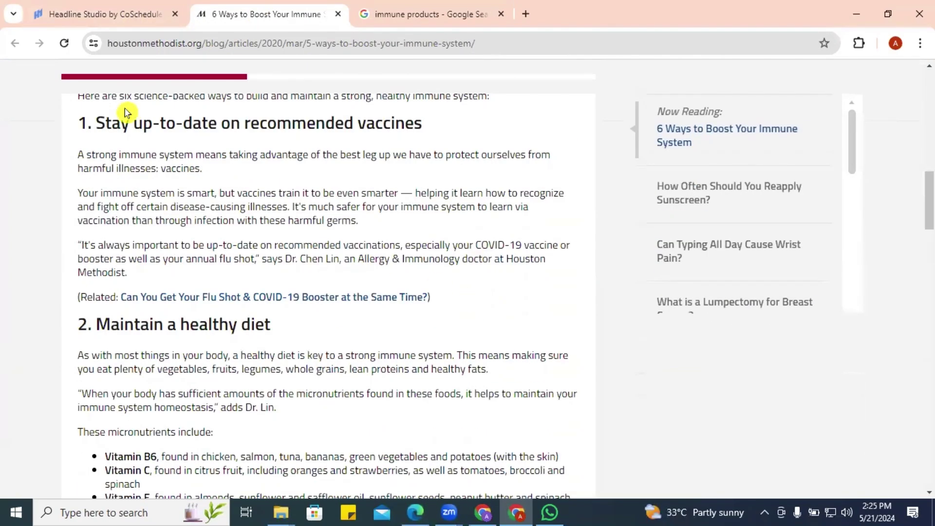